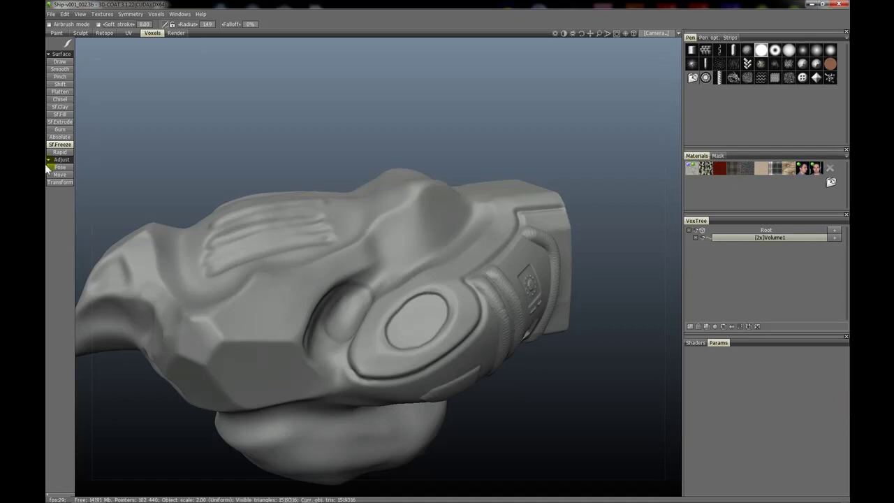
Step: Freeze the flat polygonal facet beside the hull's round recess, using a brush radius of 3.99
{"action": "middle_click_drag", "start_coordinate": [284, 212], "coordinate": [313, 202], "text": "alt"}
{"action": "mouse_move", "coordinate": [251, 169]}
{"action": "right_mouse_down"}
{"action": "mouse_move", "coordinate": [285, 186]}
{"action": "mouse_move", "coordinate": [249, 166]}
{"action": "mouse_move", "coordinate": [281, 216]}
{"action": "right_mouse_up"}
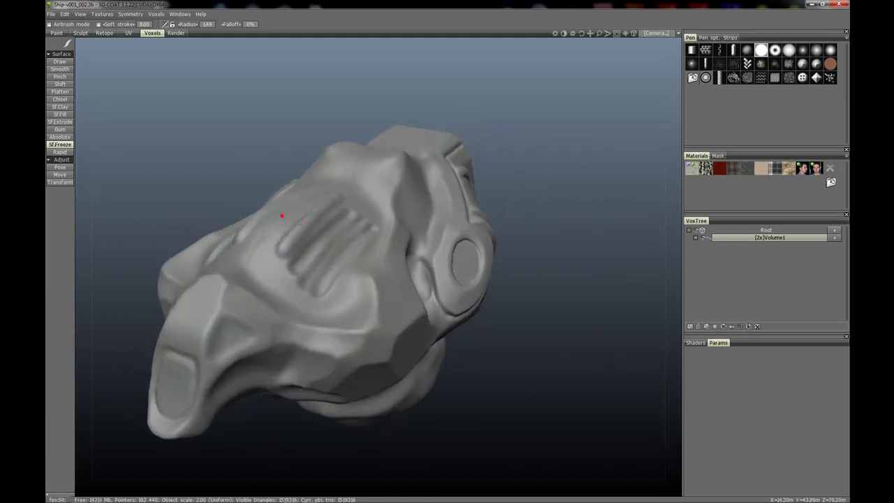
{"action": "middle_click_drag", "start_coordinate": [281, 215], "coordinate": [312, 227], "text": "alt"}
{"action": "right_click_drag", "start_coordinate": [311, 231], "coordinate": [303, 225]}
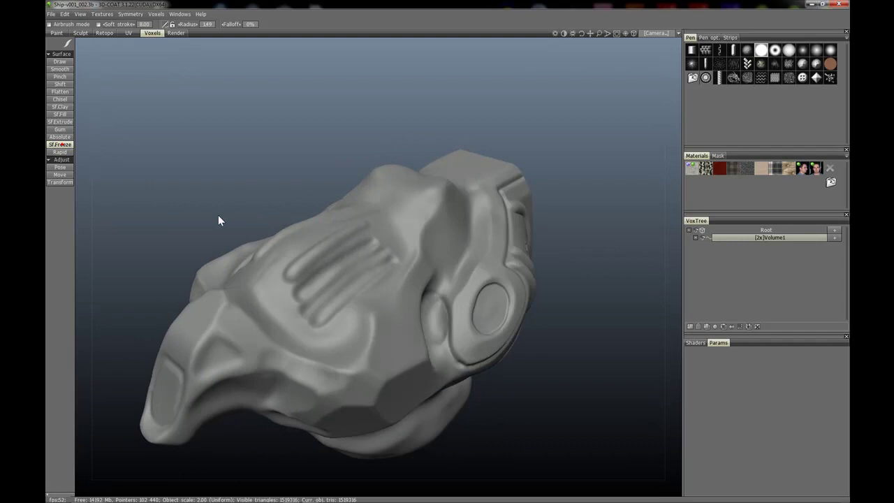
{"action": "left_click_drag", "start_coordinate": [218, 216], "coordinate": [305, 257]}
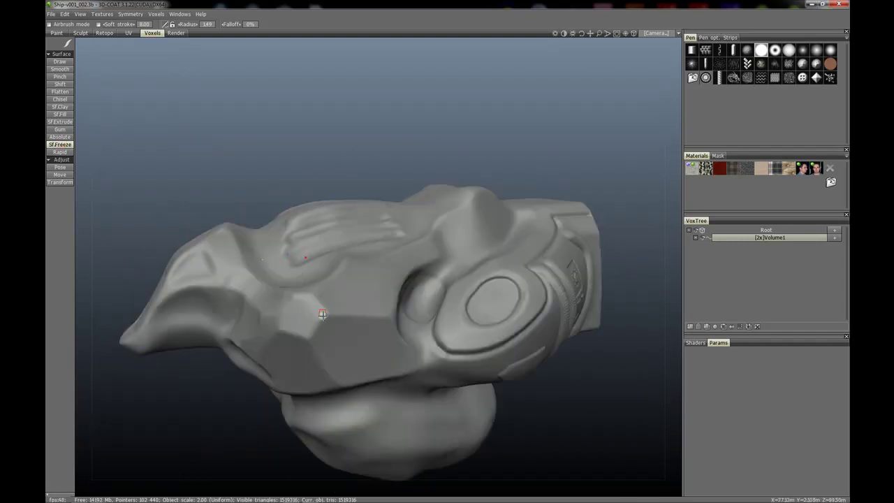
{"action": "mouse_move", "coordinate": [322, 314]}
{"action": "right_mouse_down"}
{"action": "mouse_move", "coordinate": [340, 315]}
{"action": "mouse_move", "coordinate": [321, 313]}
{"action": "mouse_move", "coordinate": [321, 290]}
{"action": "right_mouse_up"}
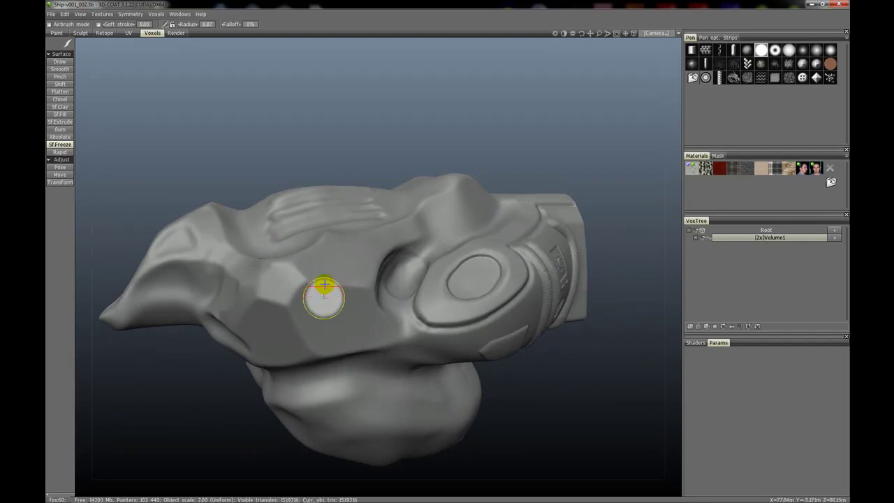
{"action": "mouse_move", "coordinate": [323, 289]}
{"action": "right_mouse_down"}
{"action": "mouse_move", "coordinate": [302, 284]}
{"action": "mouse_move", "coordinate": [311, 327]}
{"action": "mouse_move", "coordinate": [321, 233]}
{"action": "right_mouse_up"}
{"action": "mouse_move", "coordinate": [314, 265]}
{"action": "left_mouse_down", "text": "alt"}
{"action": "mouse_move", "coordinate": [326, 267]}
{"action": "mouse_move", "coordinate": [338, 305]}
{"action": "left_mouse_up", "text": "alt"}
{"action": "right_click_drag", "start_coordinate": [337, 305], "coordinate": [352, 308]}
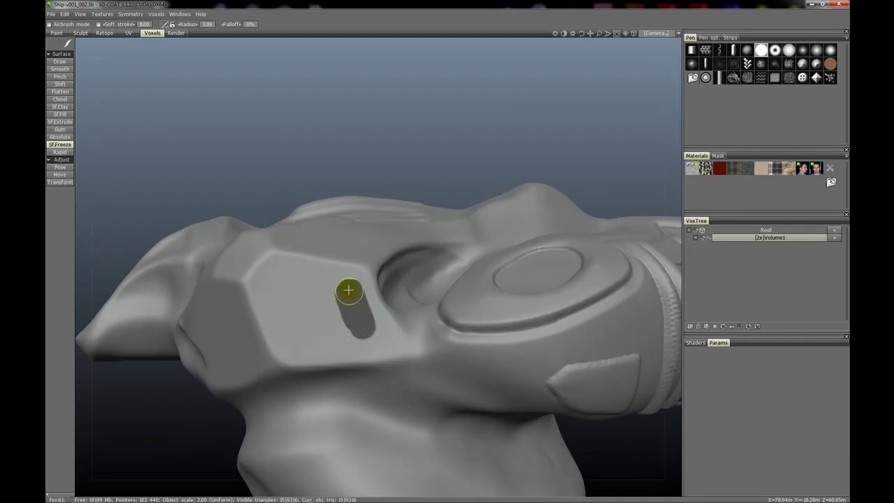
{"action": "mouse_move", "coordinate": [349, 290]}
{"action": "left_mouse_down"}
{"action": "mouse_move", "coordinate": [342, 296]}
{"action": "mouse_move", "coordinate": [343, 285]}
{"action": "mouse_move", "coordinate": [350, 300]}
{"action": "left_mouse_up"}
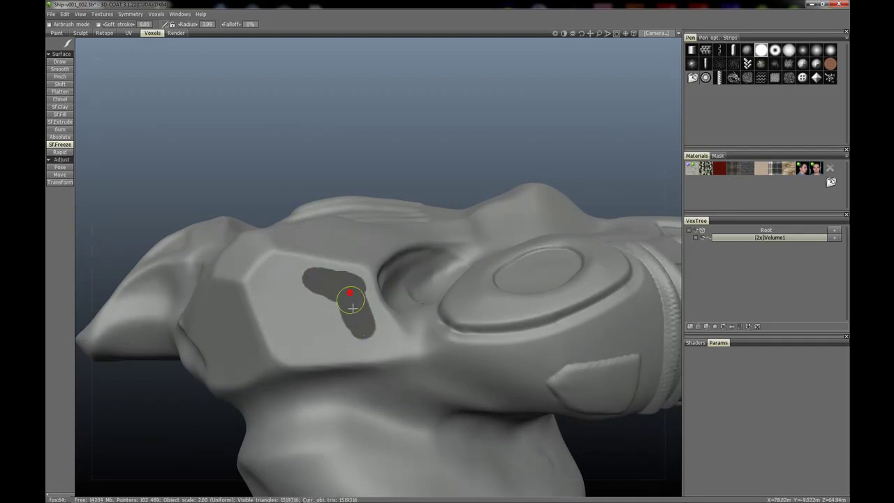
{"action": "mouse_move", "coordinate": [367, 330]}
{"action": "left_mouse_down"}
{"action": "mouse_move", "coordinate": [291, 339]}
{"action": "mouse_move", "coordinate": [266, 284]}
{"action": "mouse_move", "coordinate": [291, 273]}
{"action": "mouse_move", "coordinate": [302, 296]}
{"action": "left_mouse_up"}
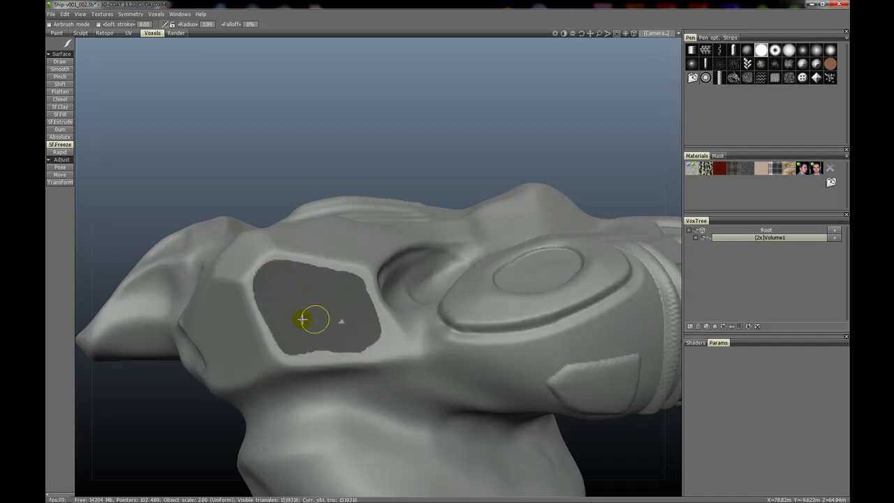
Step: Extend the frozen area past the facet's lower corner toward the raised oval pod
{"action": "left_click_drag", "start_coordinate": [335, 324], "coordinate": [311, 317], "text": "alt"}
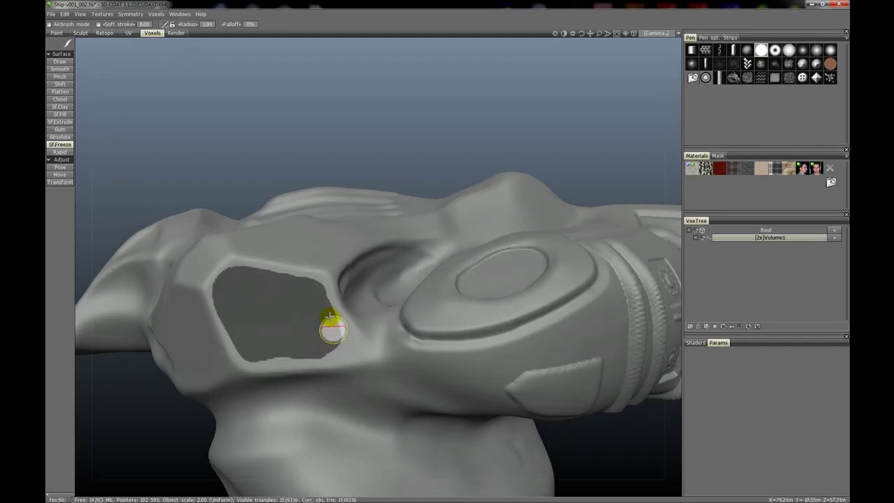
{"action": "middle_click_drag", "start_coordinate": [329, 315], "coordinate": [333, 289]}
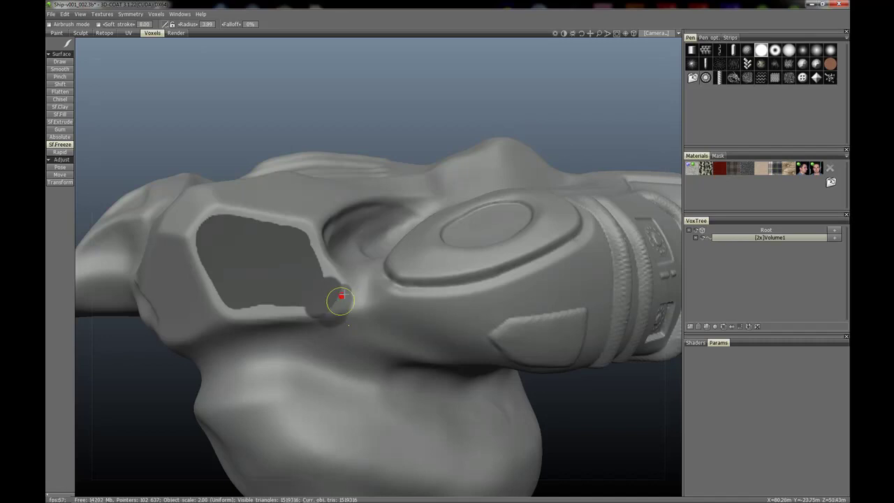
{"action": "mouse_move", "coordinate": [321, 273]}
{"action": "left_mouse_down", "text": "alt"}
{"action": "mouse_move", "coordinate": [319, 222]}
{"action": "mouse_move", "coordinate": [312, 283]}
{"action": "left_mouse_up", "text": "alt"}
{"action": "middle_click_drag", "start_coordinate": [312, 282], "coordinate": [276, 280]}
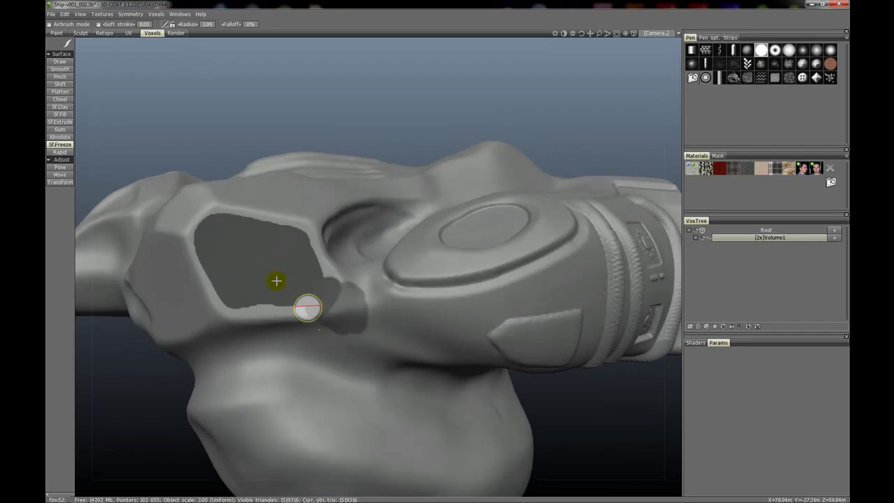
Step: Sculpt raised test strokes over the frozen corner and the adjoining surface with the Draw tool
{"action": "left_click", "coordinate": [61, 63]}
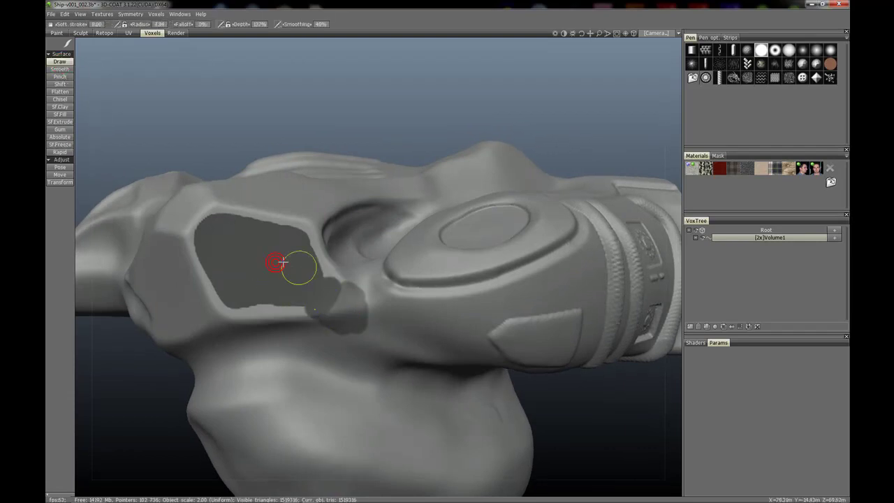
{"action": "mouse_move", "coordinate": [272, 272]}
{"action": "middle_mouse_down"}
{"action": "mouse_move", "coordinate": [275, 253]}
{"action": "mouse_move", "coordinate": [295, 251]}
{"action": "mouse_move", "coordinate": [317, 272]}
{"action": "middle_mouse_up"}
{"action": "mouse_move", "coordinate": [339, 279]}
{"action": "left_mouse_down"}
{"action": "mouse_move", "coordinate": [353, 287]}
{"action": "mouse_move", "coordinate": [336, 294]}
{"action": "left_mouse_up"}
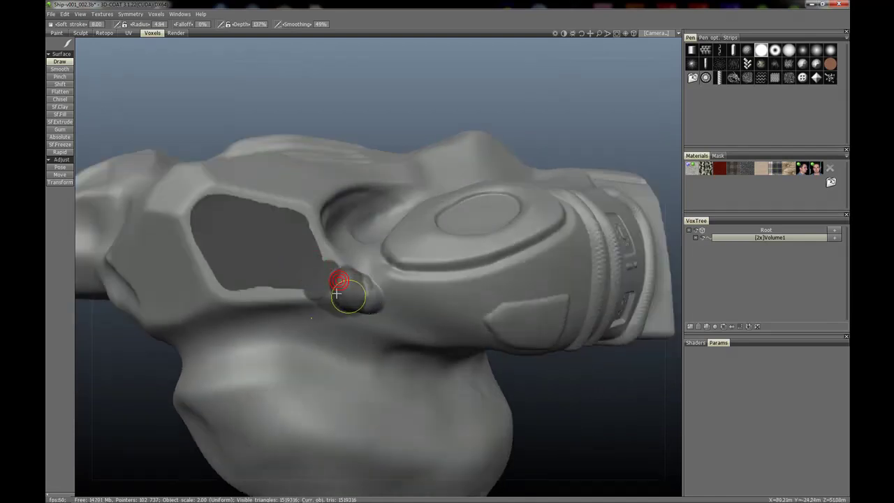
{"action": "mouse_move", "coordinate": [343, 285]}
{"action": "middle_mouse_down"}
{"action": "mouse_move", "coordinate": [342, 254]}
{"action": "mouse_move", "coordinate": [370, 236]}
{"action": "middle_mouse_up"}
{"action": "left_click_drag", "start_coordinate": [377, 314], "coordinate": [341, 349]}
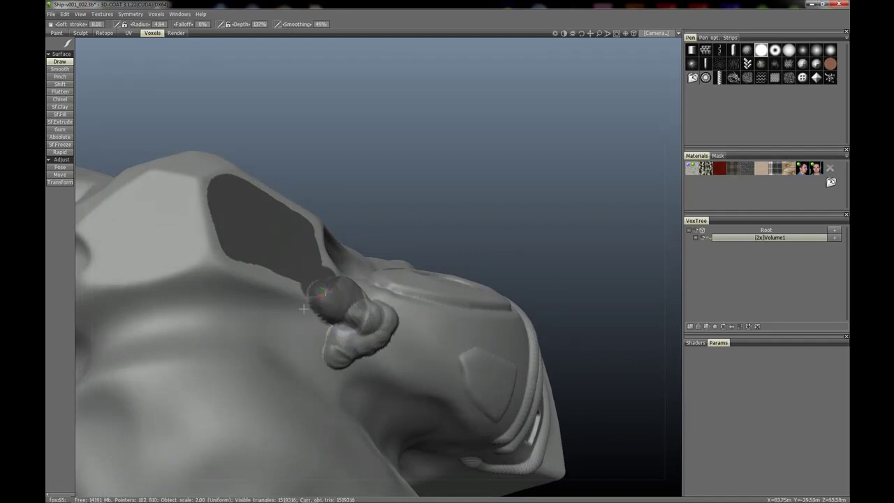
{"action": "mouse_move", "coordinate": [303, 308]}
{"action": "middle_mouse_down"}
{"action": "mouse_move", "coordinate": [251, 336]}
{"action": "mouse_move", "coordinate": [269, 268]}
{"action": "middle_mouse_up"}
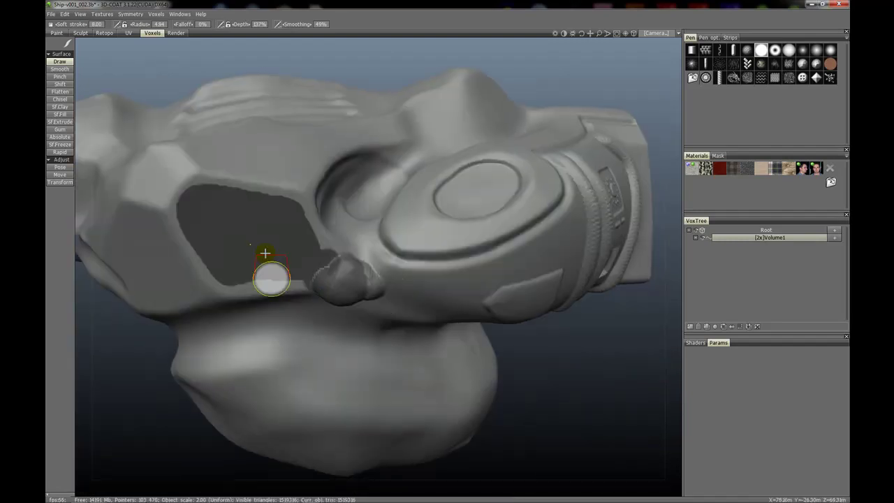
Step: Undo the Draw strokes, return to the surface Freeze tool, and undo the outermost freeze stroke at the corner
{"action": "key", "text": "ctrl+z"}
{"action": "mouse_move", "coordinate": [235, 240]}
{"action": "middle_mouse_down"}
{"action": "mouse_move", "coordinate": [251, 238]}
{"action": "mouse_move", "coordinate": [248, 261]}
{"action": "middle_mouse_up"}
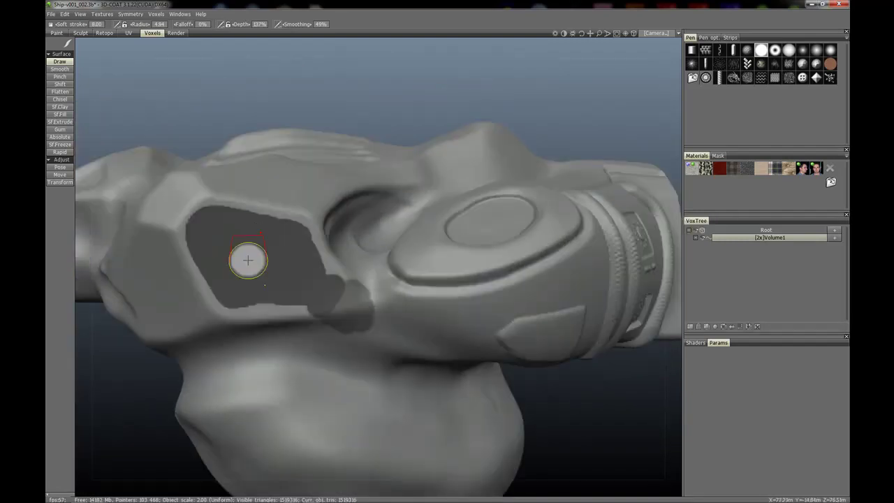
{"action": "key", "text": "f"}
{"action": "key", "text": "ctrl+z"}
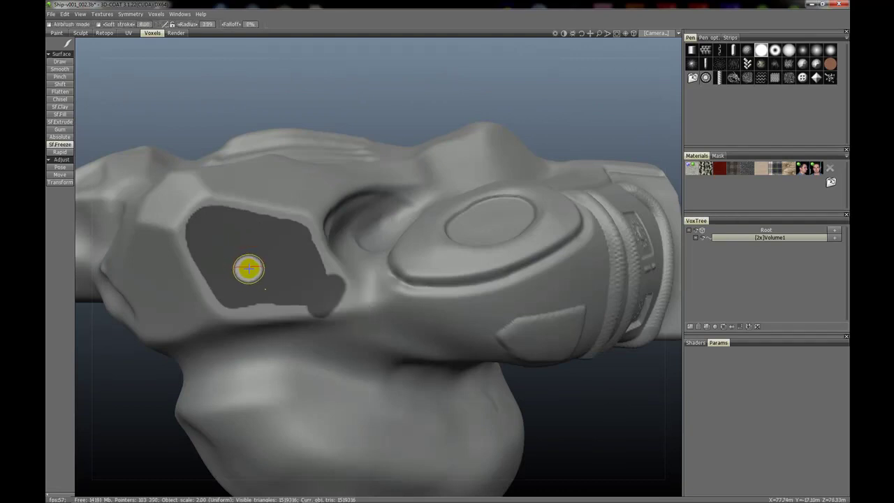
Step: Choose the dotted stroke mode and freeze a short test stroke on the bulge beneath the hull
{"action": "mouse_move", "coordinate": [244, 241]}
{"action": "middle_mouse_down"}
{"action": "mouse_move", "coordinate": [258, 253]}
{"action": "mouse_move", "coordinate": [254, 233]}
{"action": "middle_mouse_up"}
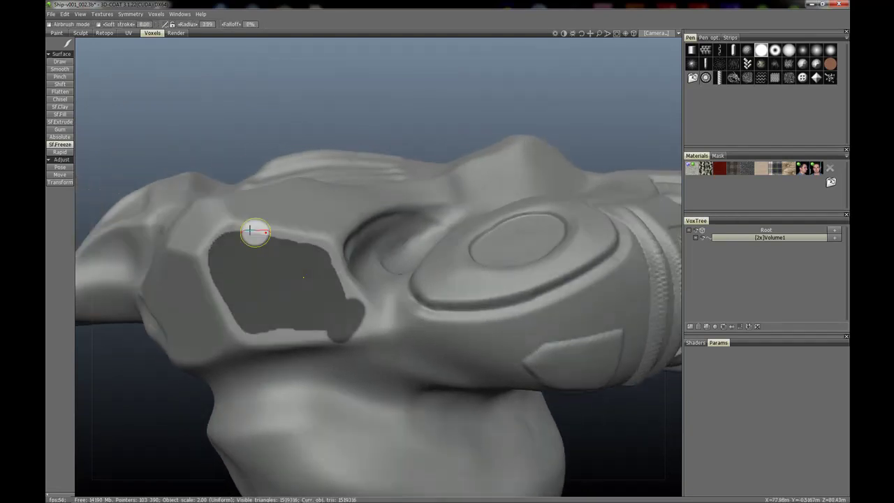
{"action": "left_click_drag", "start_coordinate": [255, 233], "coordinate": [220, 204]}
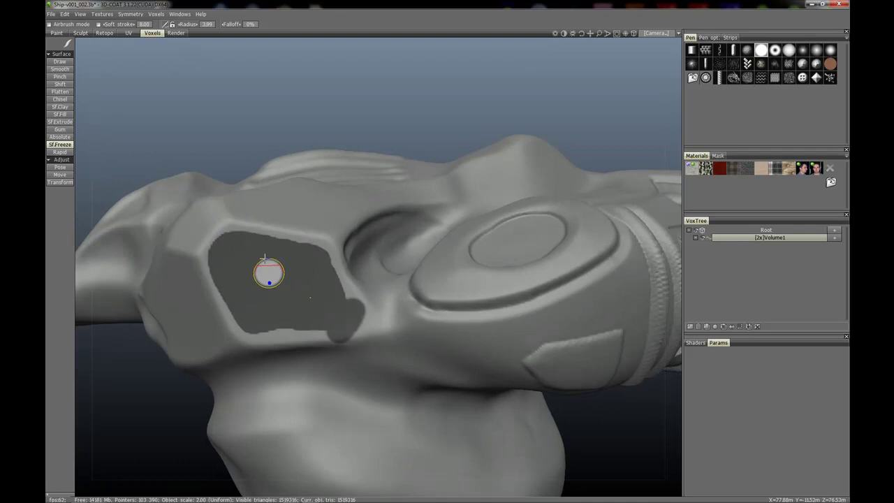
{"action": "mouse_move", "coordinate": [67, 43]}
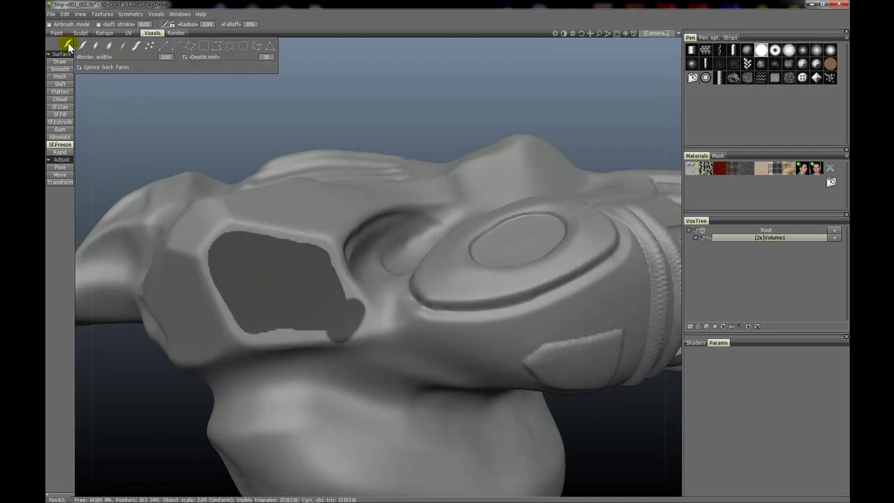
{"action": "left_click", "coordinate": [151, 45]}
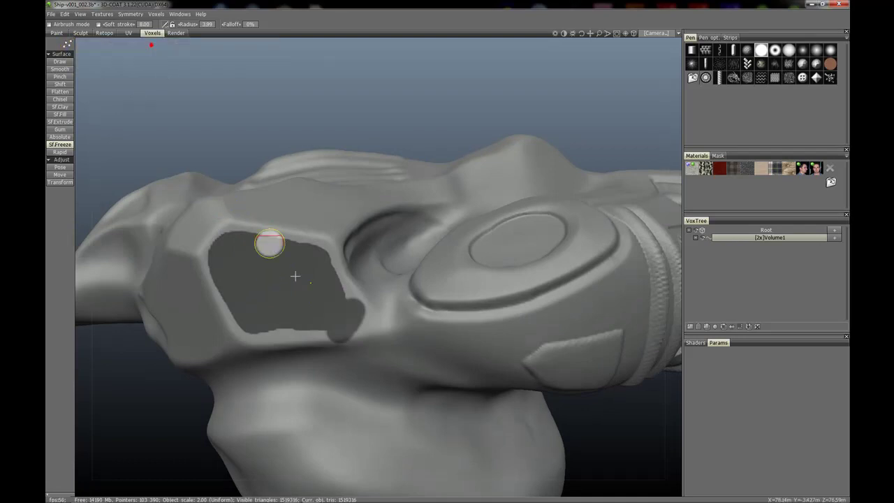
{"action": "left_click_drag", "start_coordinate": [336, 406], "coordinate": [317, 419]}
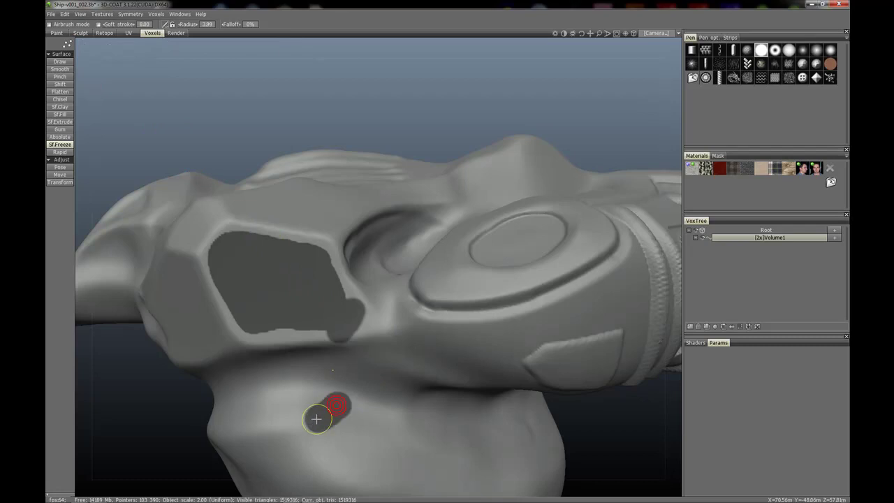
{"action": "middle_click_drag", "start_coordinate": [216, 192], "coordinate": [190, 165]}
Step: Try the diamond-shaped outline stroke mode, freezing a small round spot beside the test stroke on the lower bulge
{"action": "mouse_move", "coordinate": [72, 46]}
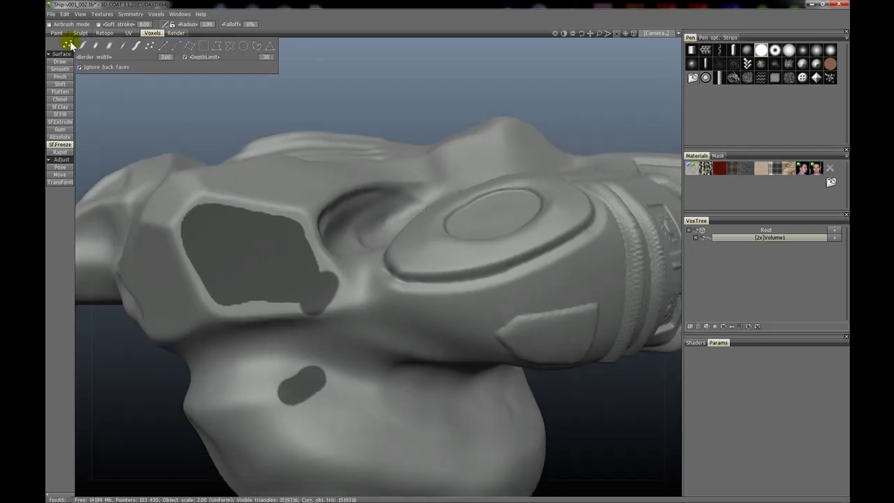
{"action": "left_click", "coordinate": [194, 46]}
{"action": "right_click_drag", "start_coordinate": [303, 223], "coordinate": [343, 359]}
{"action": "mouse_move", "coordinate": [342, 356]}
{"action": "left_mouse_down"}
{"action": "mouse_move", "coordinate": [357, 375]}
{"action": "mouse_move", "coordinate": [345, 356]}
{"action": "left_mouse_up"}
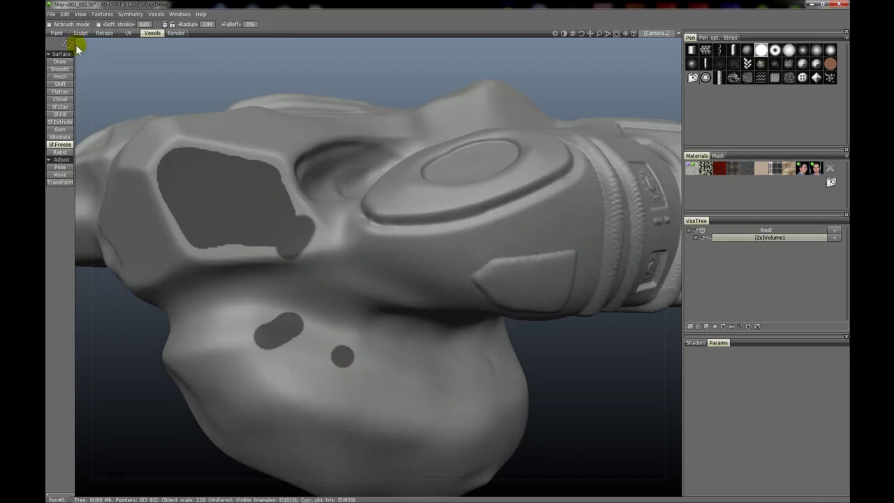
{"action": "mouse_move", "coordinate": [73, 44]}
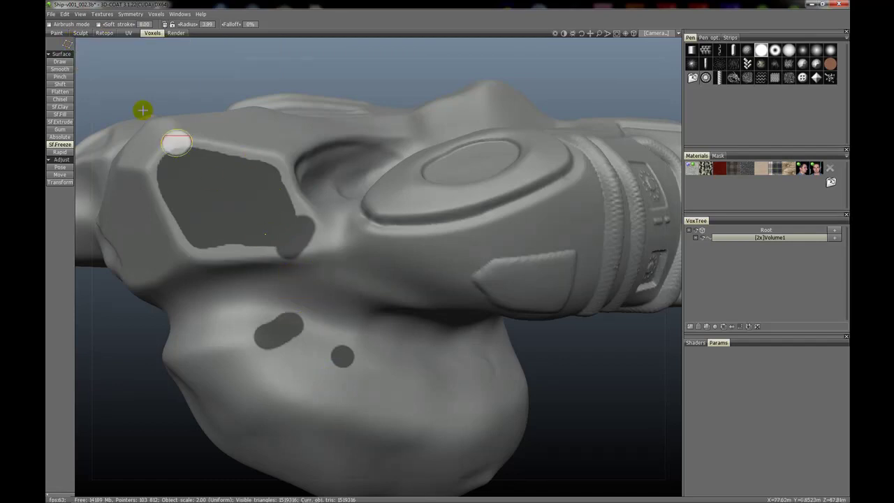
{"action": "left_click", "coordinate": [192, 46]}
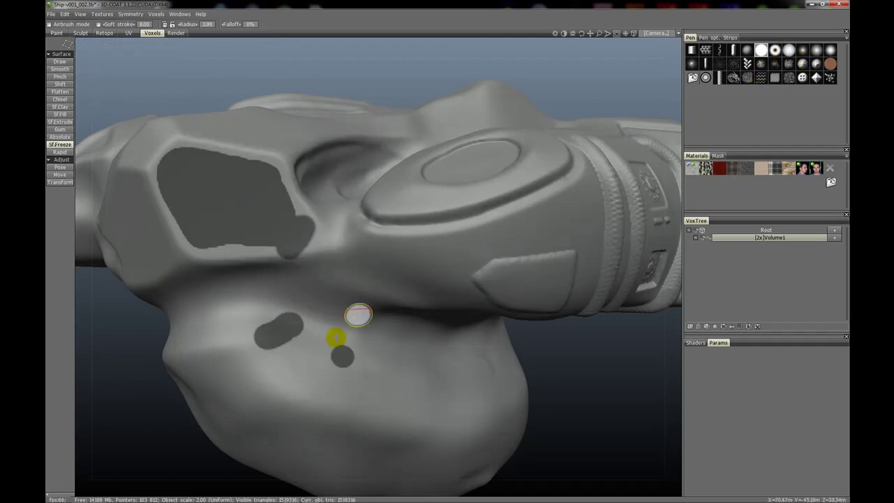
{"action": "left_click_drag", "start_coordinate": [270, 307], "coordinate": [341, 282], "text": "alt"}
{"action": "mouse_move", "coordinate": [341, 282]}
{"action": "right_mouse_down"}
{"action": "mouse_move", "coordinate": [295, 265]}
{"action": "mouse_move", "coordinate": [300, 282]}
{"action": "right_mouse_up"}
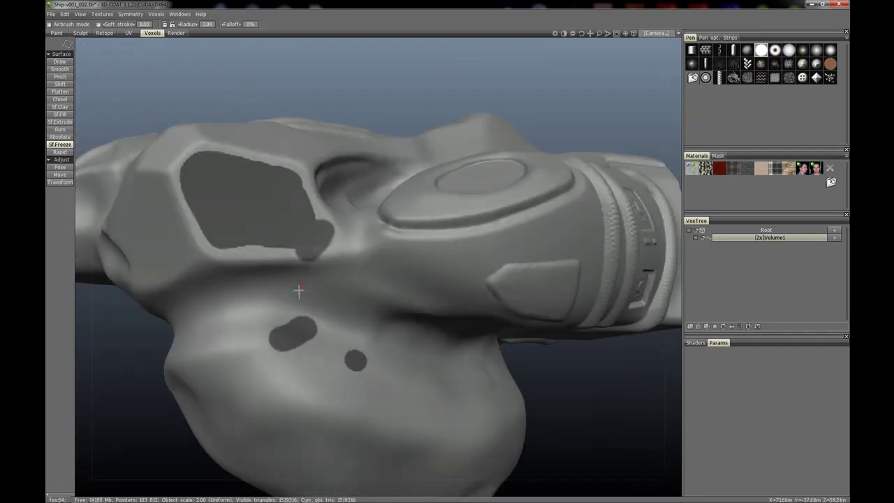
Step: Freeze a curved band around the test marks on the lower bulge with the curve stroke mode
{"action": "left_click", "coordinate": [96, 47]}
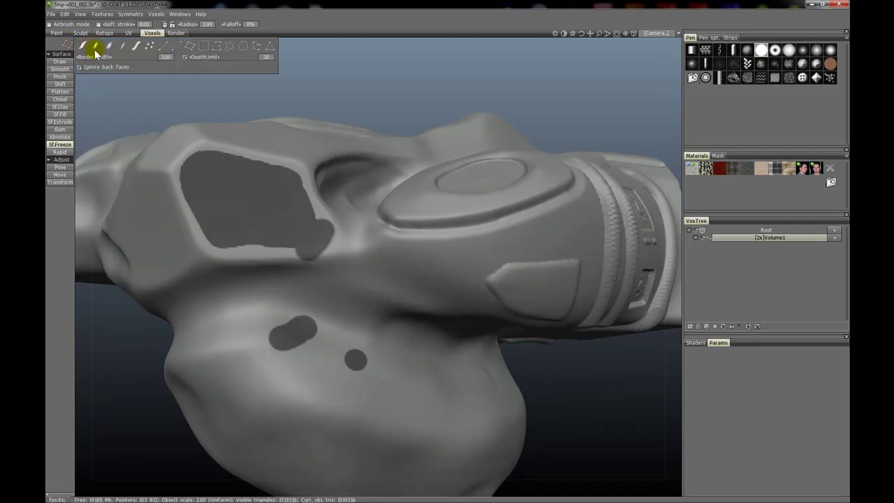
{"action": "left_click", "coordinate": [174, 46]}
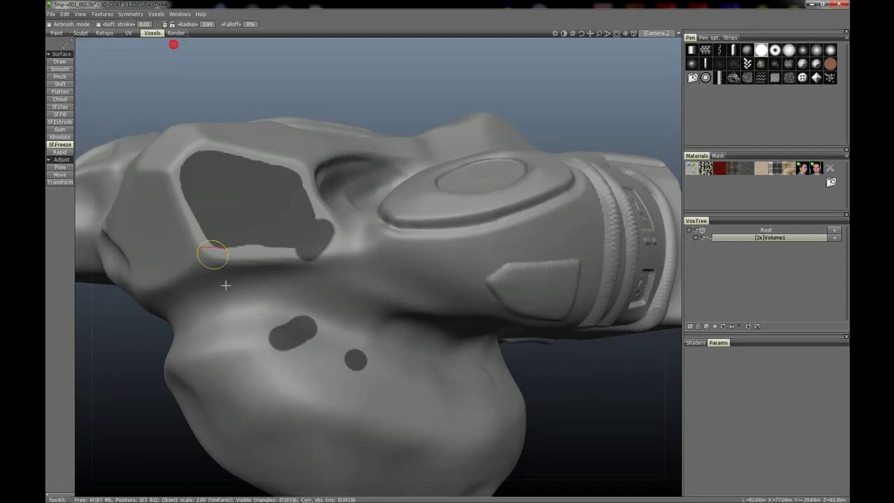
{"action": "mouse_move", "coordinate": [264, 366]}
{"action": "left_mouse_down"}
{"action": "mouse_move", "coordinate": [328, 412]}
{"action": "mouse_move", "coordinate": [363, 414]}
{"action": "left_mouse_up"}
{"action": "left_click", "coordinate": [429, 398]}
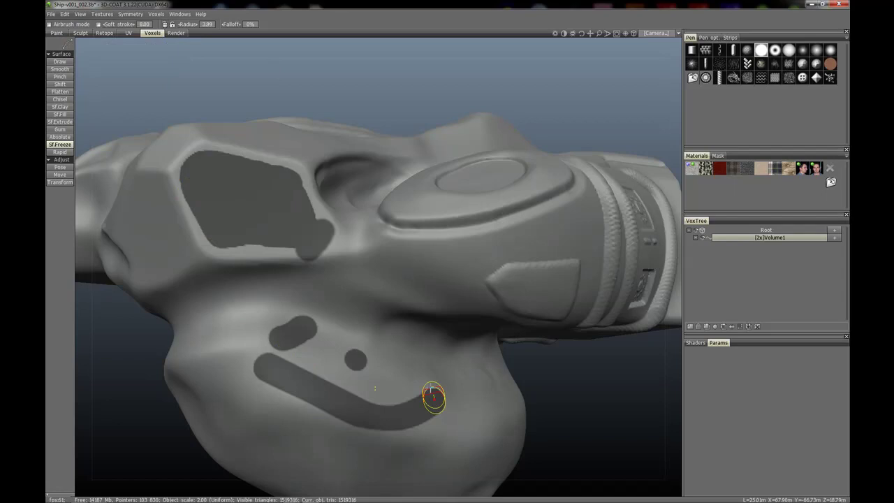
{"action": "left_click", "coordinate": [379, 319]}
{"action": "left_click", "coordinate": [289, 289]}
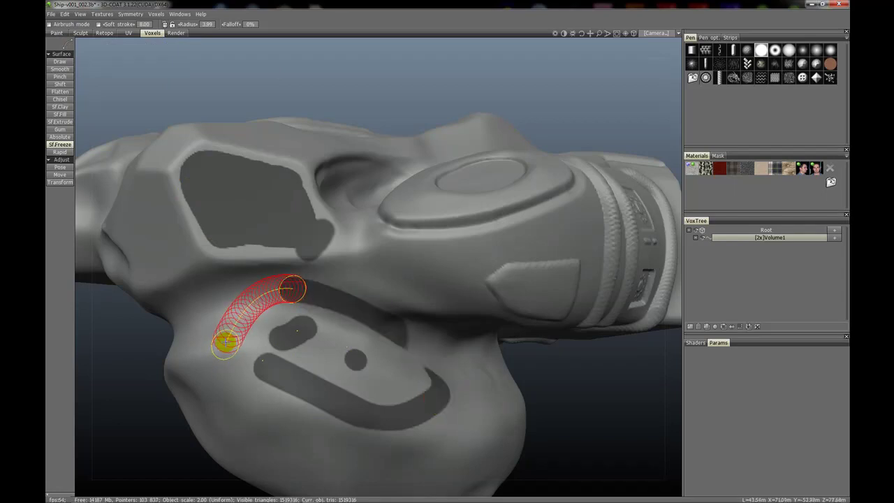
Step: Undo the curved band and the earlier test marks on the lower bulge, and cancel the pending curve
{"action": "key", "text": "BackSpace"}
{"action": "key", "text": "BackSpace"}
{"action": "key", "text": "BackSpace"}
{"action": "key", "text": "ctrl+z"}
{"action": "key", "text": "ctrl+z"}
{"action": "key", "text": "ctrl+z"}
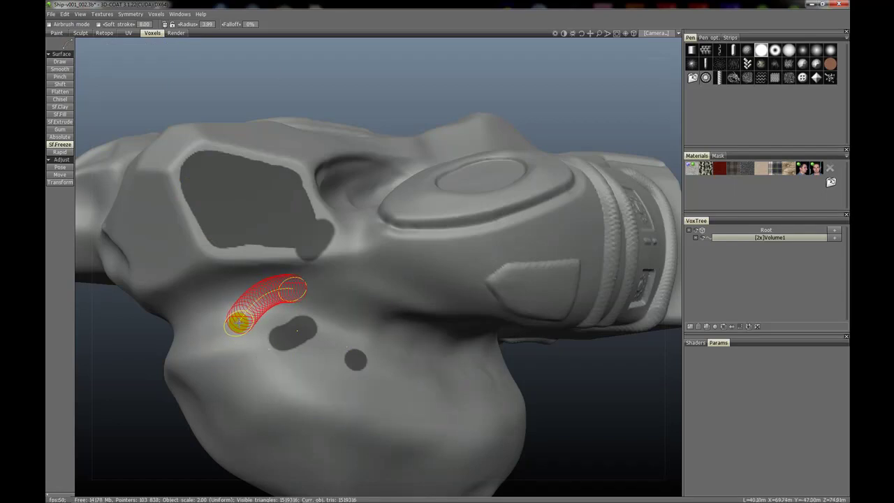
{"action": "key", "text": "Escape"}
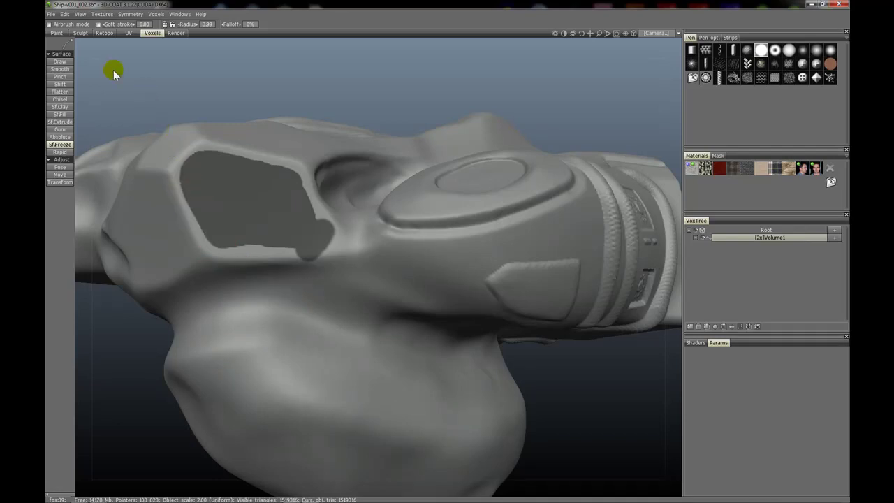
Step: Switch the Freeze tool to the closed polygon stroke mode with straight edges for working on the frozen facet patch
{"action": "mouse_move", "coordinate": [65, 47]}
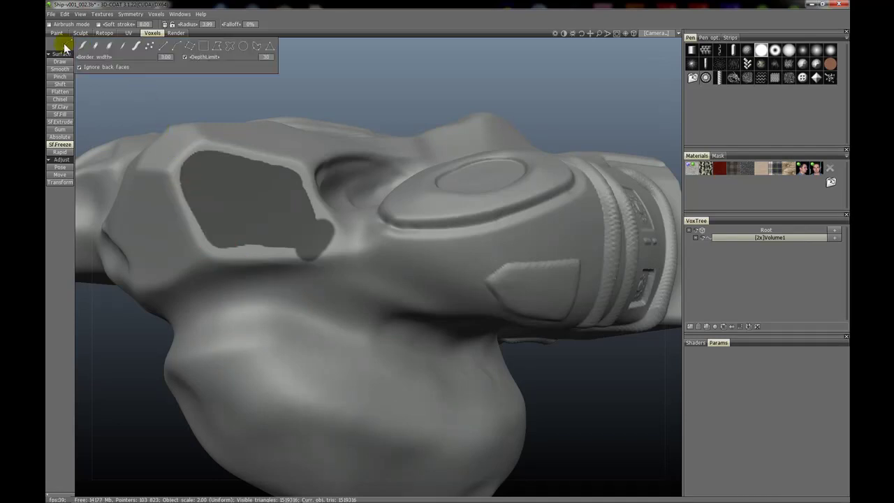
{"action": "left_click", "coordinate": [220, 47]}
{"action": "mouse_move", "coordinate": [226, 171]}
{"action": "left_mouse_down", "text": "alt"}
{"action": "mouse_move", "coordinate": [254, 221]}
{"action": "mouse_move", "coordinate": [250, 207]}
{"action": "left_mouse_up", "text": "alt"}
{"action": "right_click_drag", "start_coordinate": [292, 202], "coordinate": [285, 203]}
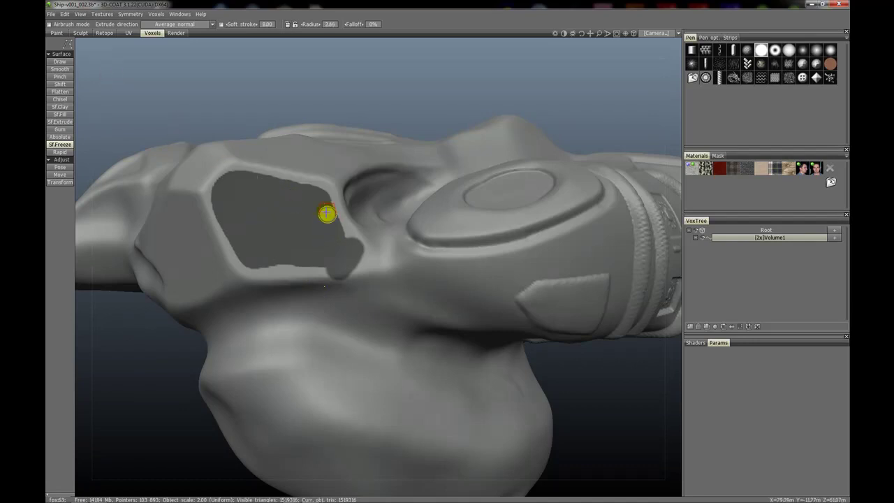
{"action": "left_click_drag", "start_coordinate": [327, 214], "coordinate": [332, 199], "text": "alt"}
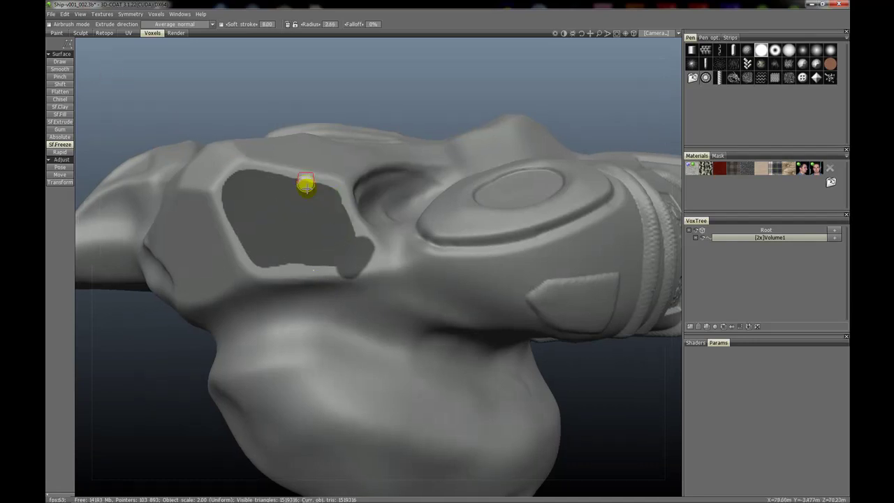
Step: Try applying a closed five-sided polygon just inside the edges of the frozen facet patch
{"action": "left_click", "coordinate": [349, 197]}
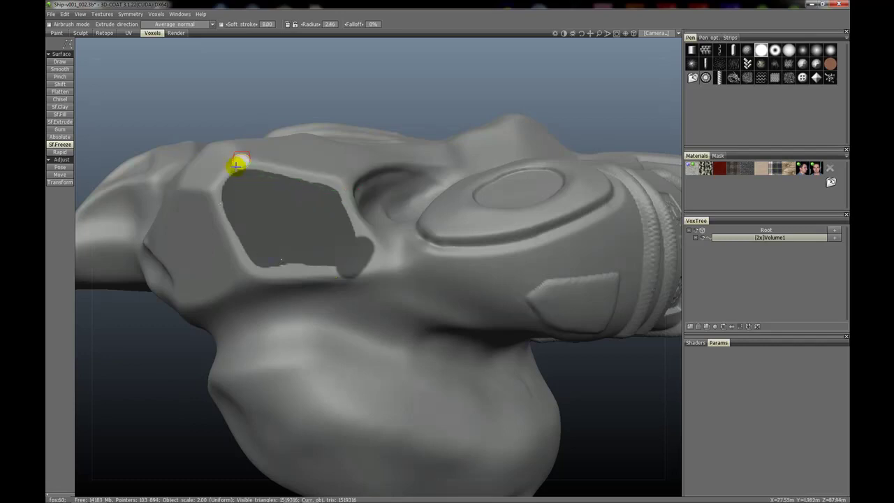
{"action": "left_click", "coordinate": [243, 174]}
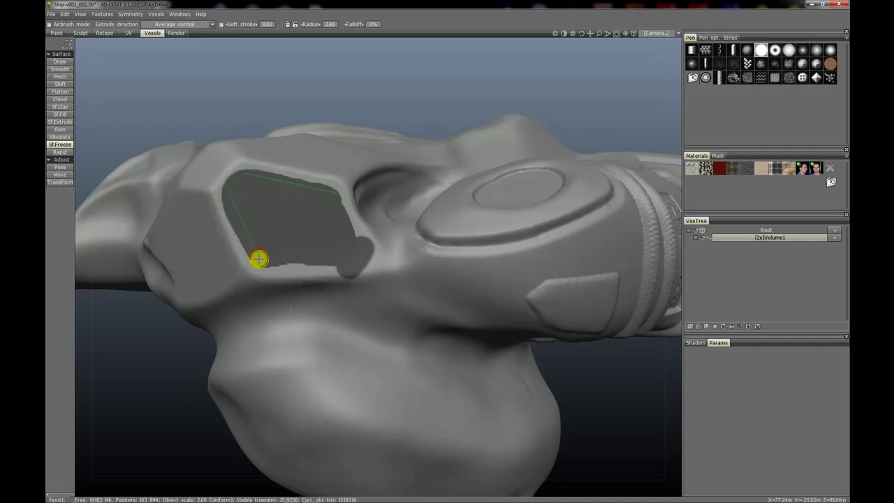
{"action": "left_click", "coordinate": [259, 258]}
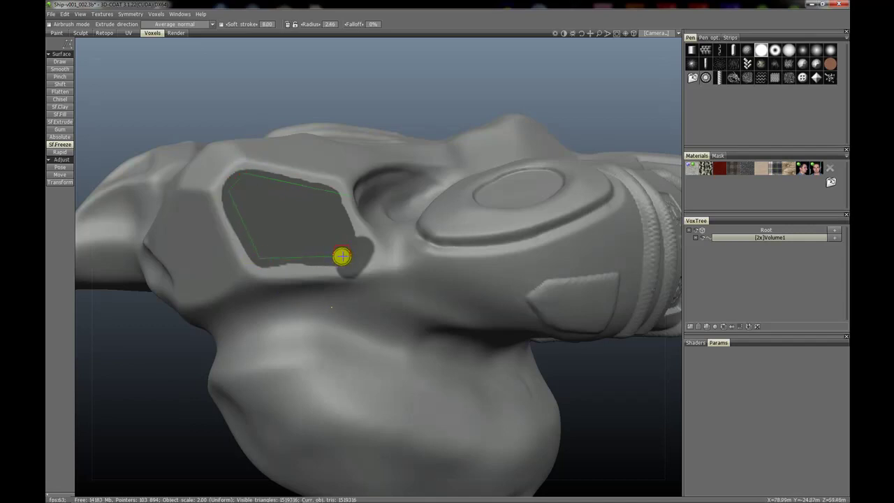
{"action": "left_click", "coordinate": [354, 257]}
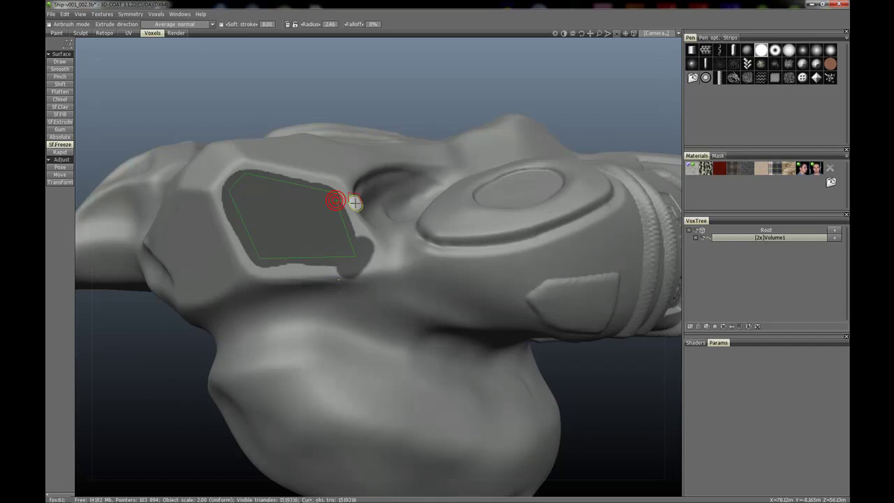
{"action": "double_click", "coordinate": [355, 203]}
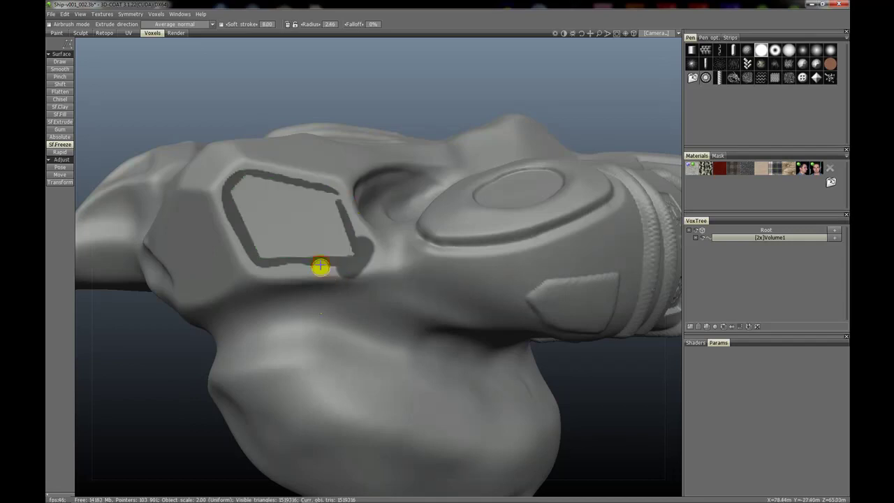
Step: Unfreeze the ragged overspill along the patch's upper edge and upper-left corner with closed polygons drawn just outside it
{"action": "left_click", "coordinate": [347, 194]}
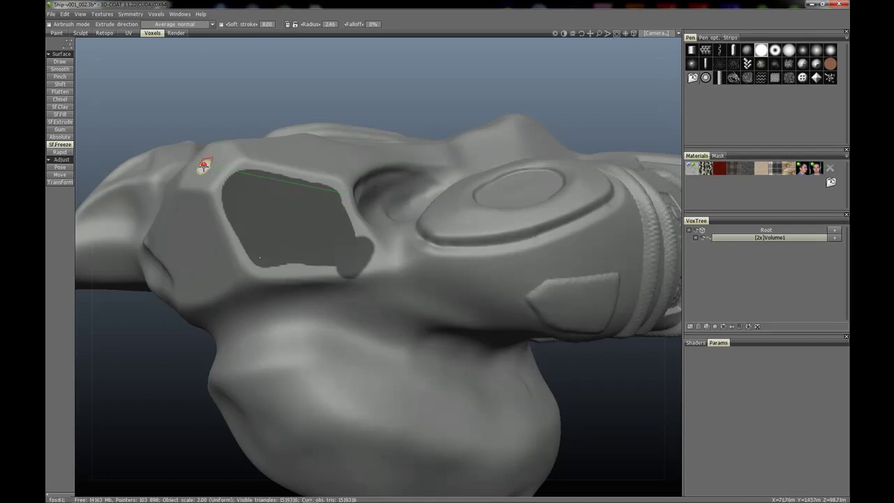
{"action": "double_click", "coordinate": [328, 128], "text": "ctrl"}
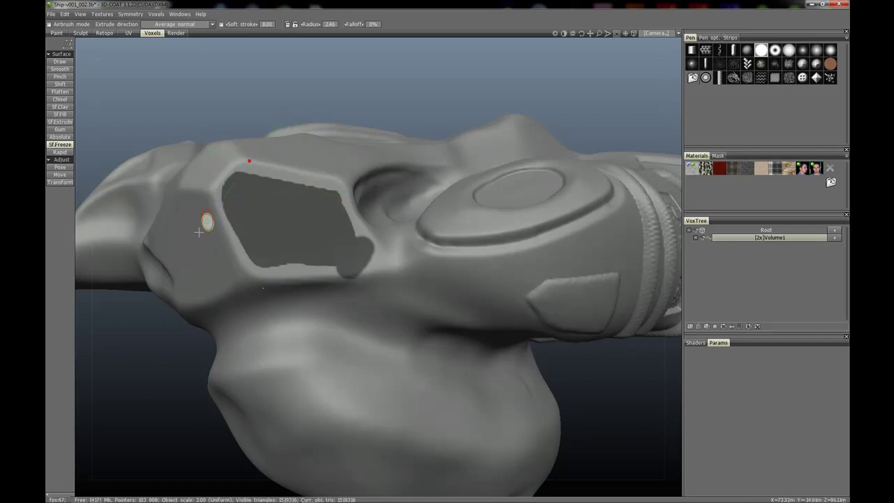
{"action": "left_click", "coordinate": [177, 178]}
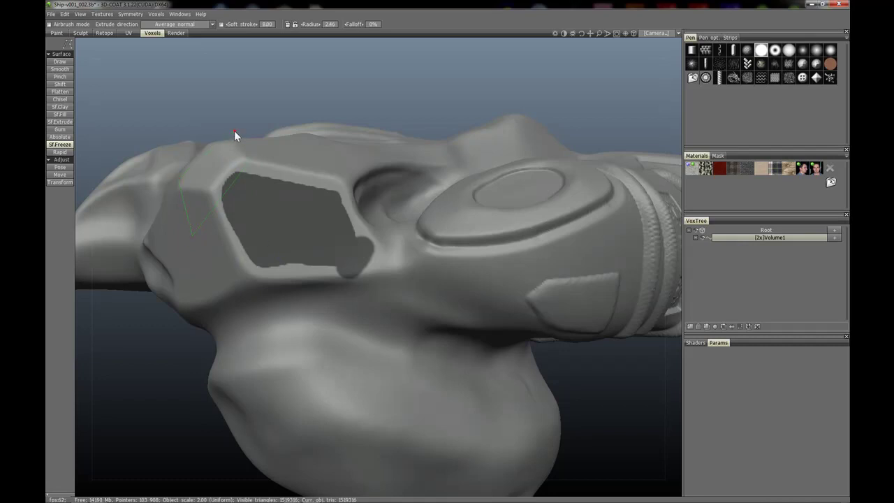
{"action": "double_click", "coordinate": [234, 130], "text": "ctrl"}
Step: Trim the frozen patch's left and bottom edges straight by unfreezing polygons drawn along their outer sides
{"action": "left_click", "coordinate": [216, 182]}
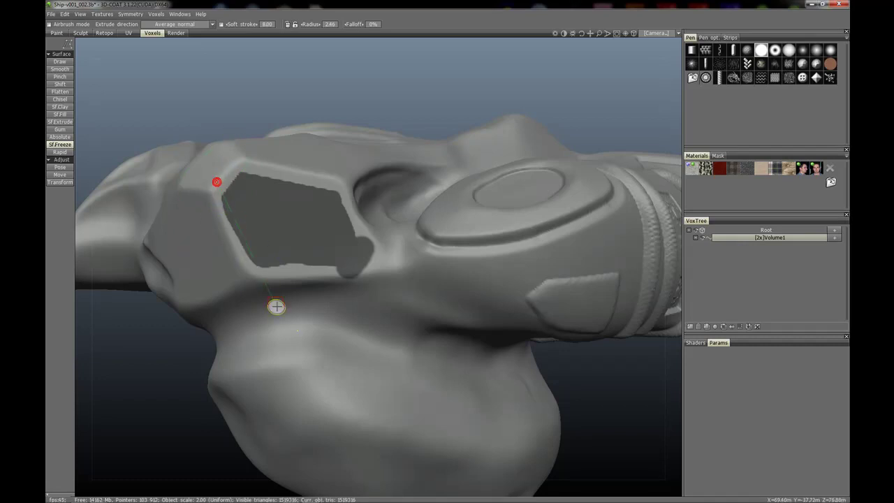
{"action": "left_click", "coordinate": [230, 318]}
{"action": "left_click", "coordinate": [183, 186]}
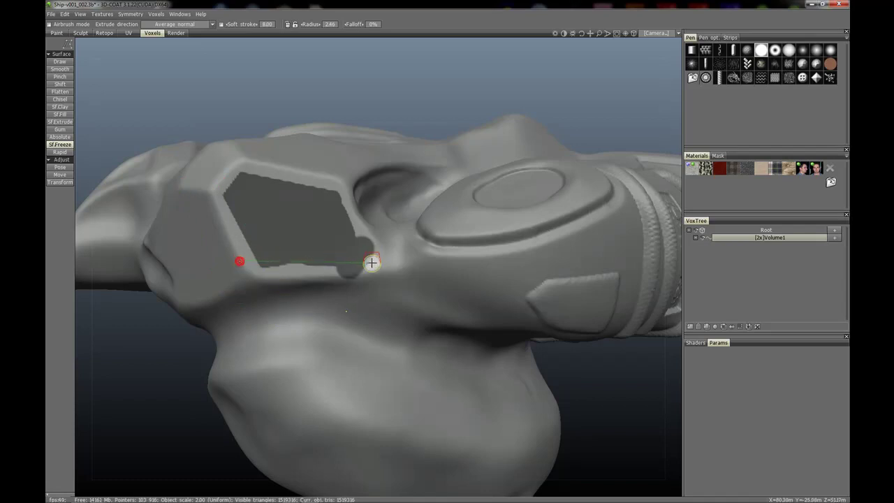
{"action": "left_click", "coordinate": [383, 259]}
{"action": "left_click", "coordinate": [375, 334]}
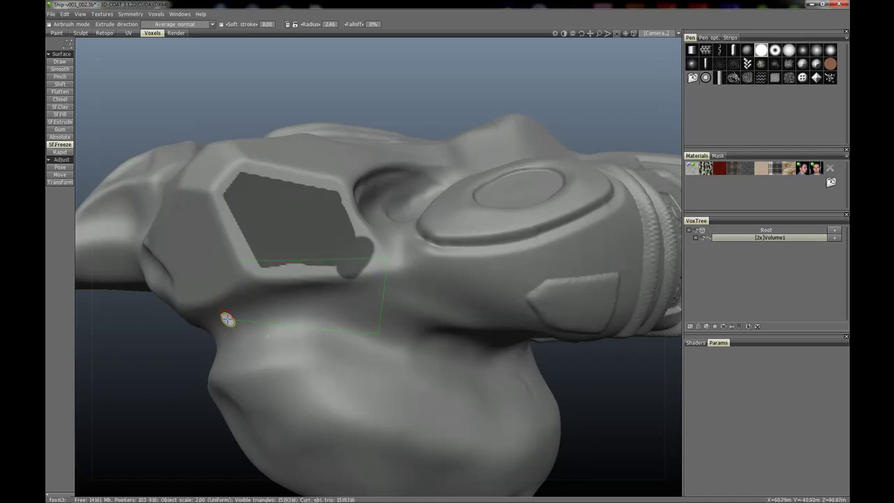
{"action": "double_click", "coordinate": [228, 319]}
Step: Unfreeze the remaining overspill beyond the patch's right edge with a closed polygon to straighten that side
{"action": "left_click", "coordinate": [325, 179]}
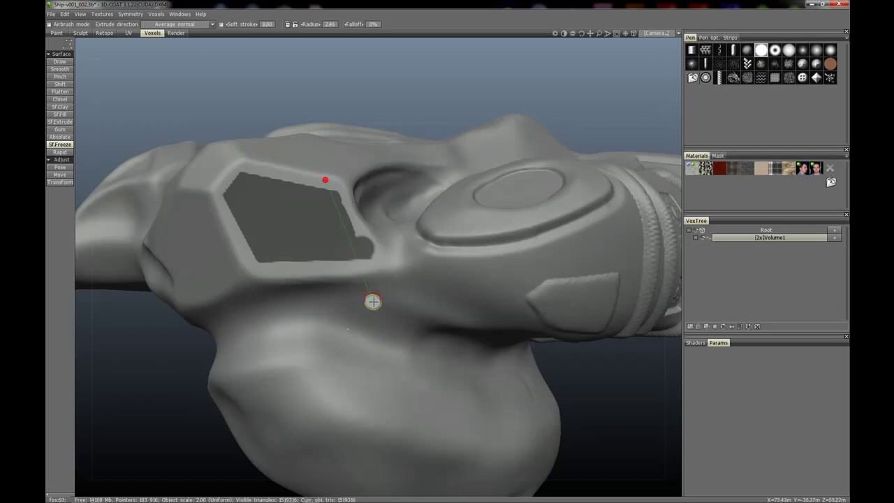
{"action": "left_click", "coordinate": [375, 300]}
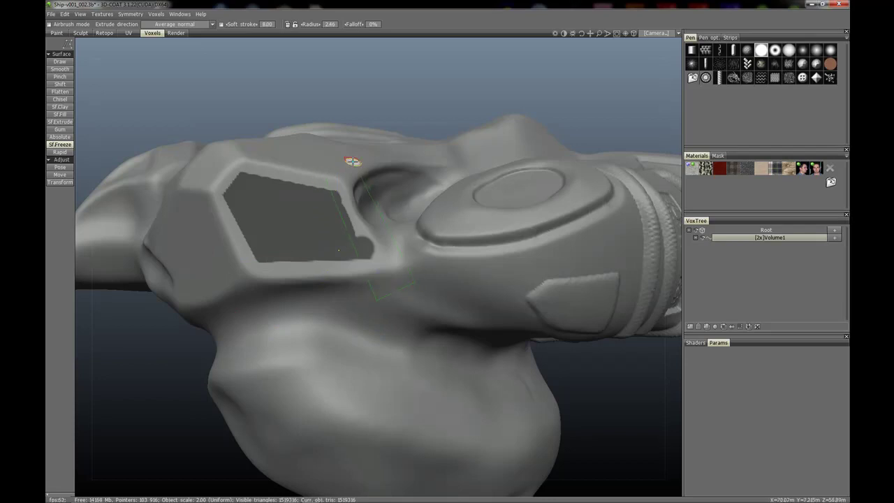
{"action": "double_click", "coordinate": [352, 161]}
Step: Invert the freeze so the whole hull is masked and only the facet patch stays editable
{"action": "left_click_drag", "start_coordinate": [300, 236], "coordinate": [277, 193], "text": "alt"}
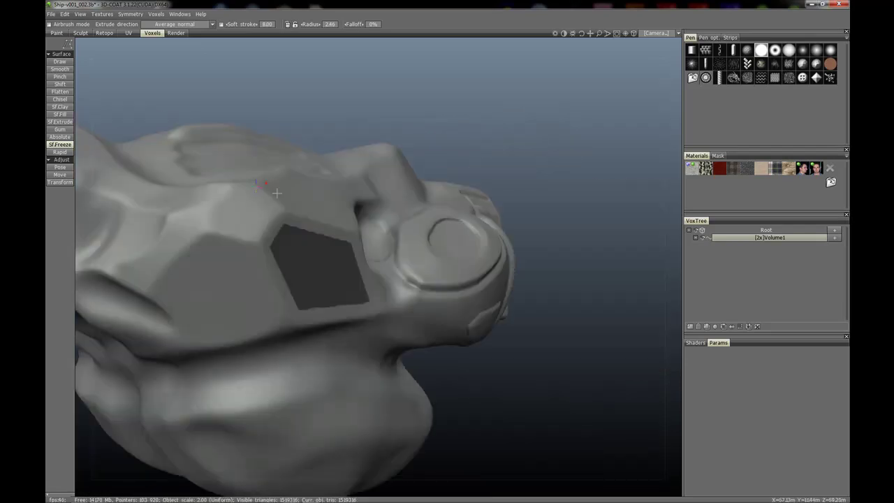
{"action": "right_click_drag", "start_coordinate": [277, 192], "coordinate": [257, 205]}
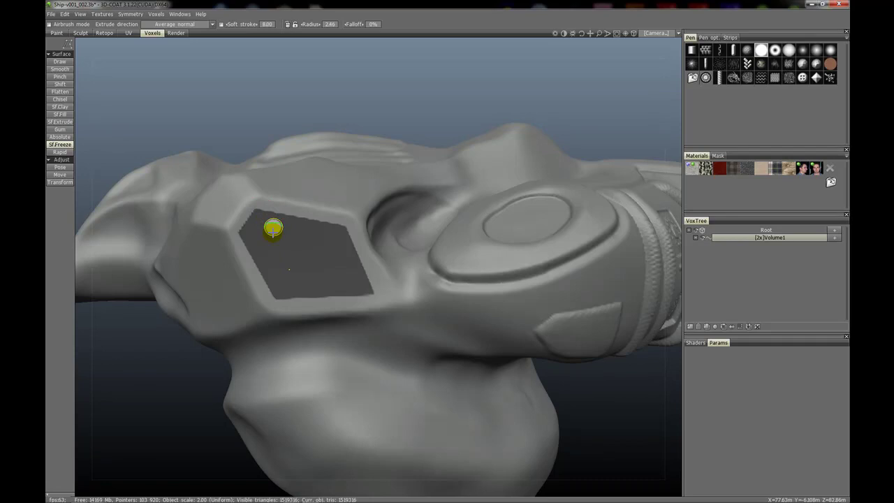
{"action": "key", "text": "ctrl+i"}
{"action": "right_click_drag", "start_coordinate": [273, 231], "coordinate": [298, 220]}
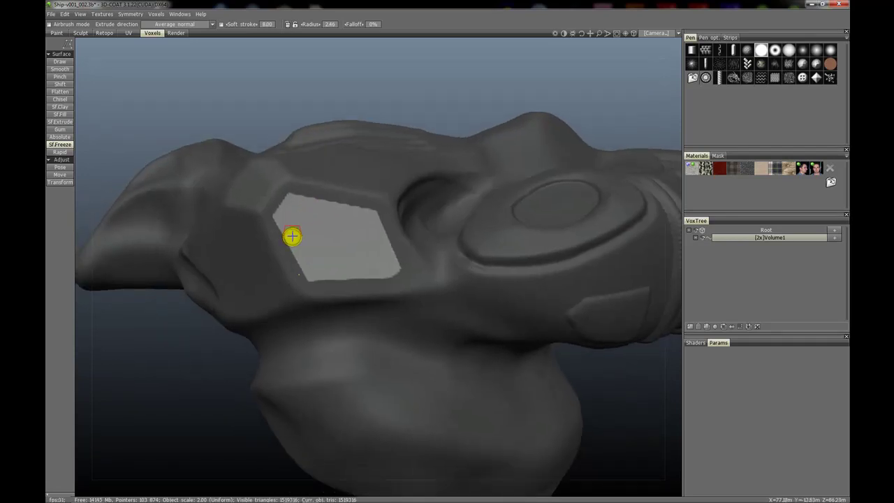
{"action": "middle_click_drag", "start_coordinate": [293, 239], "coordinate": [287, 234]}
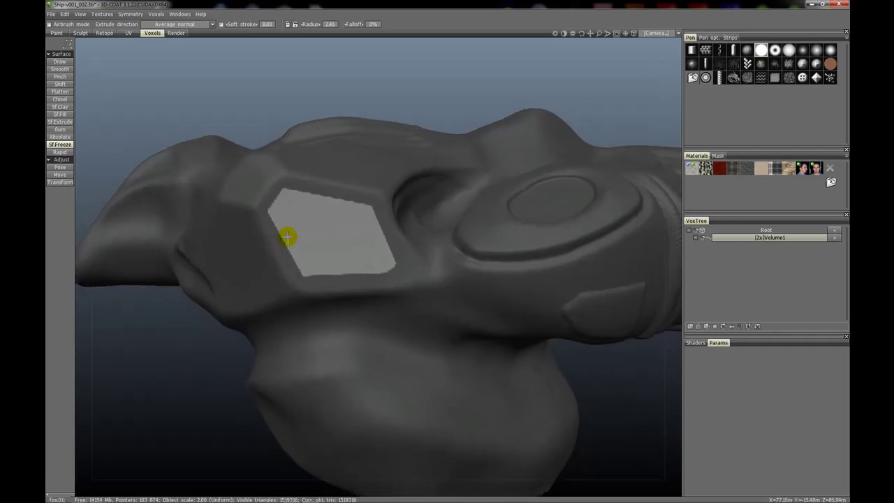
Step: Soften the freeze boundary around the facet patch with an enlarged brush in the first freehand stroke mode
{"action": "left_click", "coordinate": [83, 43]}
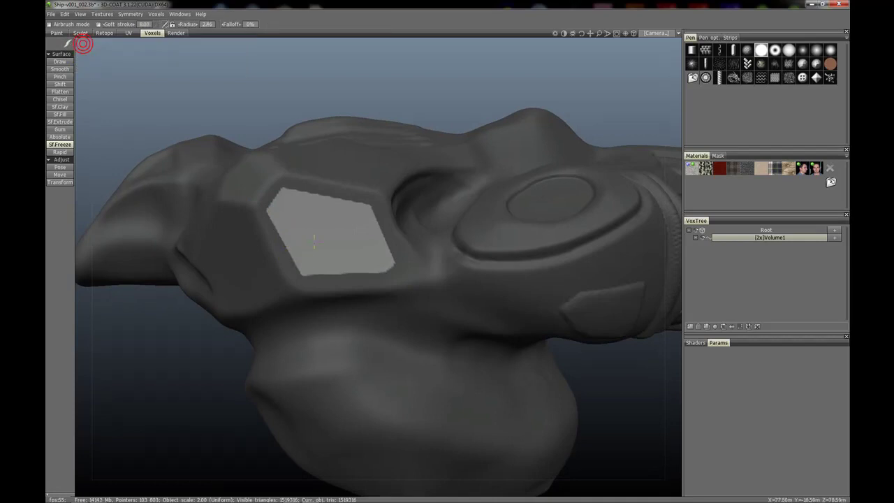
{"action": "mouse_move", "coordinate": [298, 225]}
{"action": "right_mouse_down"}
{"action": "mouse_move", "coordinate": [299, 249]}
{"action": "mouse_move", "coordinate": [304, 238]}
{"action": "mouse_move", "coordinate": [282, 249]}
{"action": "right_mouse_up"}
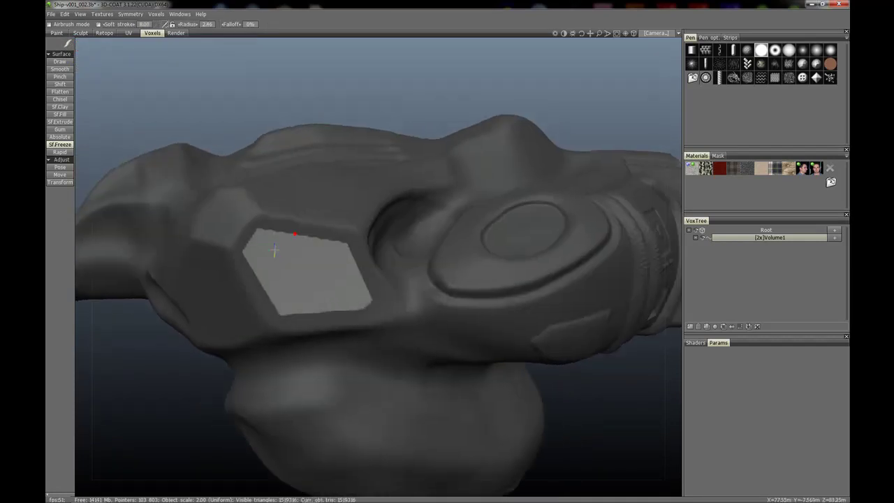
{"action": "mouse_move", "coordinate": [295, 234]}
{"action": "left_mouse_down", "text": "alt"}
{"action": "mouse_move", "coordinate": [245, 210]}
{"action": "mouse_move", "coordinate": [300, 226]}
{"action": "left_mouse_up", "text": "alt"}
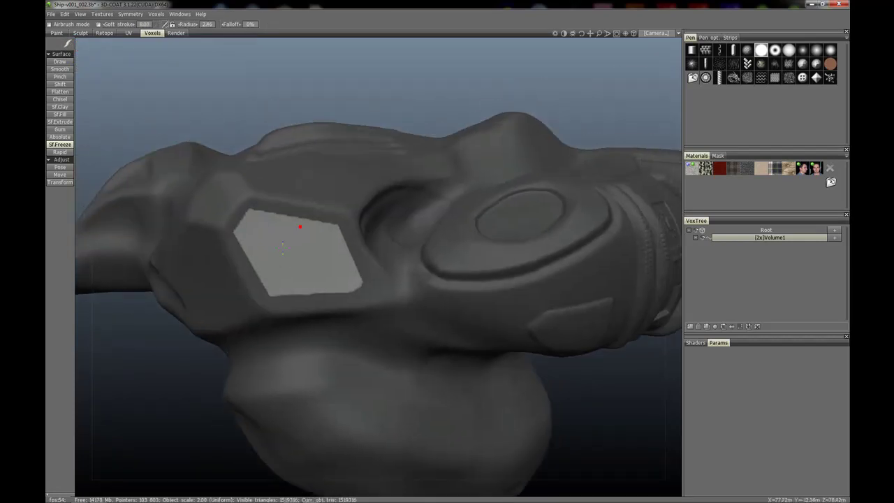
{"action": "right_click_drag", "start_coordinate": [313, 256], "coordinate": [323, 255]}
{"action": "mouse_move", "coordinate": [257, 207]}
{"action": "left_mouse_down", "text": "shift"}
{"action": "mouse_move", "coordinate": [311, 215]}
{"action": "mouse_move", "coordinate": [363, 267]}
{"action": "mouse_move", "coordinate": [296, 297]}
{"action": "mouse_move", "coordinate": [257, 293]}
{"action": "mouse_move", "coordinate": [266, 296]}
{"action": "mouse_move", "coordinate": [226, 236]}
{"action": "mouse_move", "coordinate": [249, 206]}
{"action": "left_mouse_up", "text": "shift"}
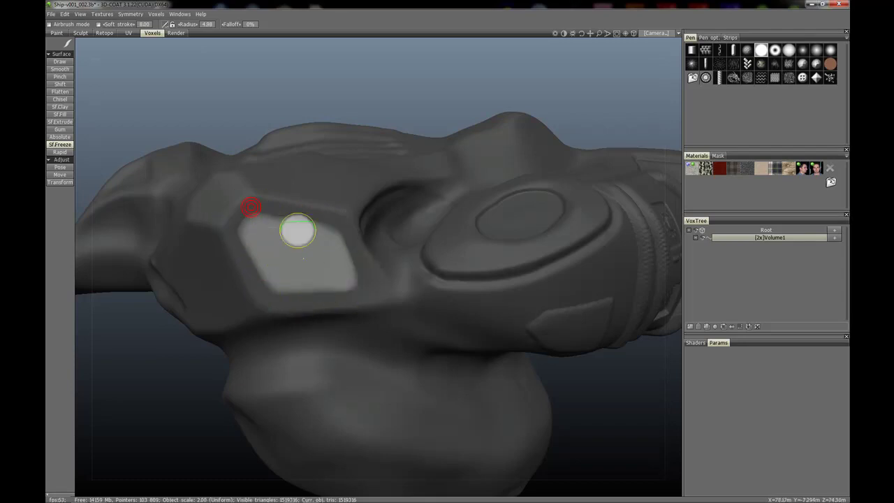
{"action": "mouse_move", "coordinate": [298, 229]}
{"action": "left_mouse_down", "text": "alt"}
{"action": "mouse_move", "coordinate": [267, 206]}
{"action": "mouse_move", "coordinate": [239, 217]}
{"action": "left_mouse_up", "text": "alt"}
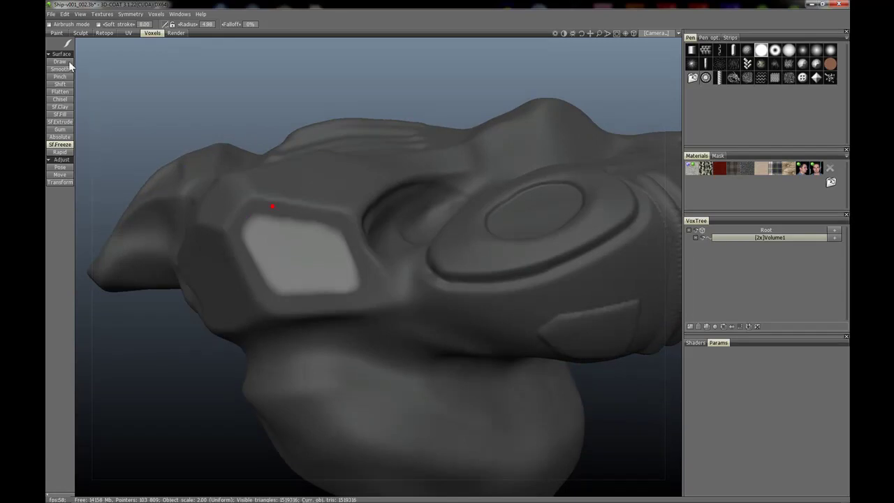
Step: Switch the Freeze tool's stroke mode to the thick S-shaped freehand stroke
{"action": "mouse_move", "coordinate": [72, 49]}
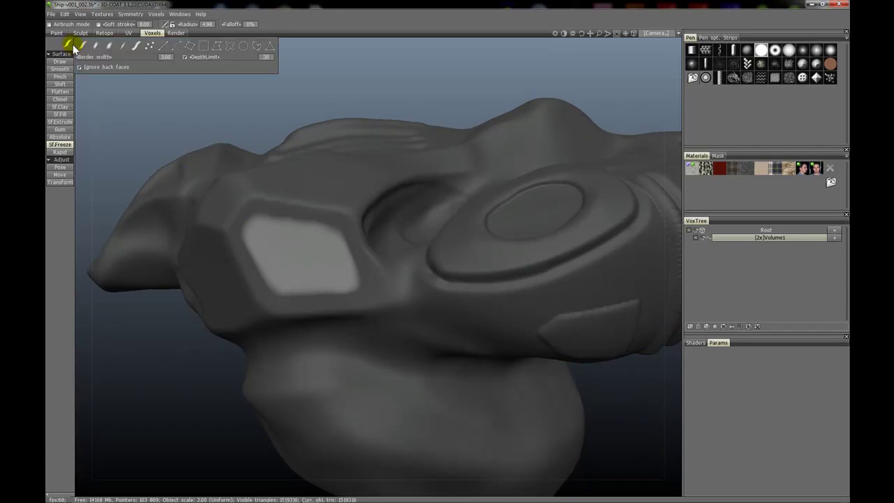
{"action": "left_click", "coordinate": [137, 48]}
{"action": "left_click_drag", "start_coordinate": [212, 213], "coordinate": [206, 208], "text": "alt"}
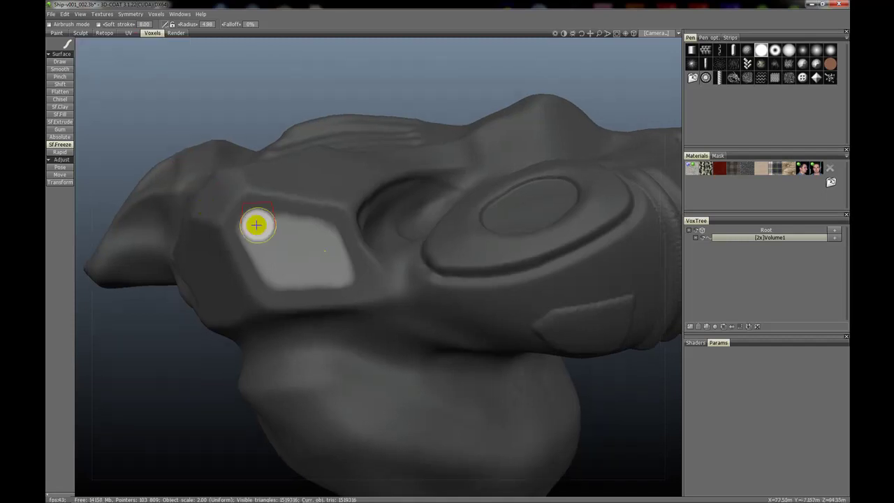
{"action": "mouse_move", "coordinate": [77, 44]}
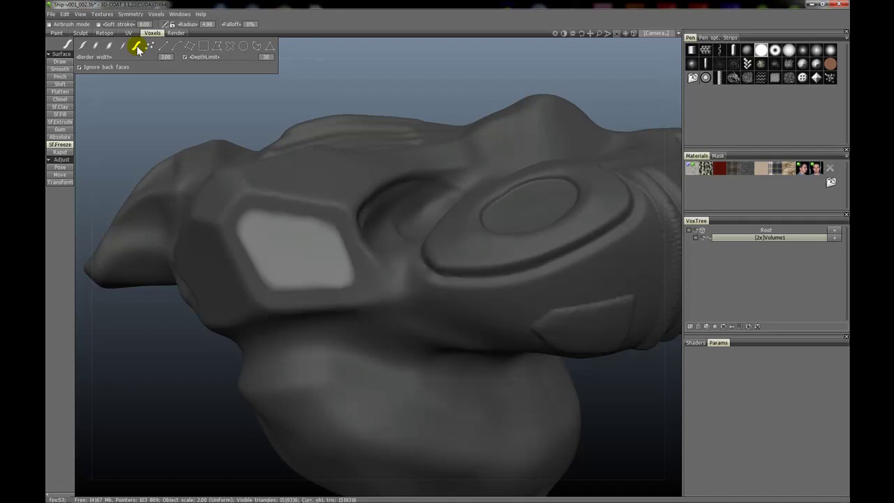
Step: Sculpt the unfrozen facet patch with the Rapid tool, using a depth of 114%
{"action": "mouse_move", "coordinate": [240, 207]}
{"action": "left_mouse_down", "text": "alt"}
{"action": "mouse_move", "coordinate": [230, 244]}
{"action": "mouse_move", "coordinate": [259, 244]}
{"action": "mouse_move", "coordinate": [243, 235]}
{"action": "mouse_move", "coordinate": [323, 247]}
{"action": "mouse_move", "coordinate": [343, 303]}
{"action": "mouse_move", "coordinate": [281, 308]}
{"action": "mouse_move", "coordinate": [249, 282]}
{"action": "mouse_move", "coordinate": [265, 291]}
{"action": "mouse_move", "coordinate": [261, 261]}
{"action": "mouse_move", "coordinate": [250, 264]}
{"action": "mouse_move", "coordinate": [285, 281]}
{"action": "mouse_move", "coordinate": [312, 273]}
{"action": "mouse_move", "coordinate": [262, 273]}
{"action": "left_mouse_up", "text": "alt"}
{"action": "left_click", "coordinate": [62, 152]}
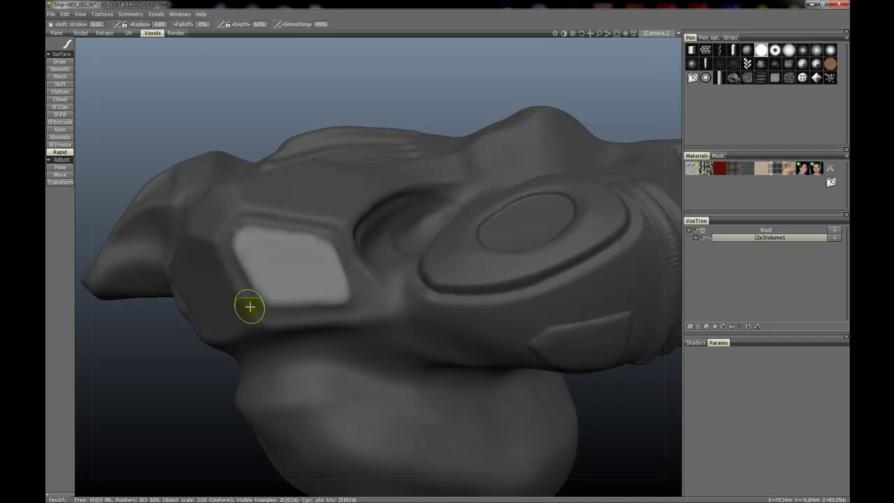
{"action": "mouse_move", "coordinate": [249, 309]}
{"action": "left_mouse_down", "text": "alt"}
{"action": "mouse_move", "coordinate": [213, 205]}
{"action": "mouse_move", "coordinate": [312, 204]}
{"action": "mouse_move", "coordinate": [266, 209]}
{"action": "mouse_move", "coordinate": [239, 233]}
{"action": "mouse_move", "coordinate": [290, 305]}
{"action": "mouse_move", "coordinate": [259, 259]}
{"action": "mouse_move", "coordinate": [313, 280]}
{"action": "left_mouse_up", "text": "alt"}
{"action": "mouse_move", "coordinate": [315, 281]}
{"action": "left_mouse_down"}
{"action": "mouse_move", "coordinate": [329, 307]}
{"action": "mouse_move", "coordinate": [304, 336]}
{"action": "mouse_move", "coordinate": [271, 337]}
{"action": "mouse_move", "coordinate": [233, 282]}
{"action": "mouse_move", "coordinate": [279, 279]}
{"action": "mouse_move", "coordinate": [263, 279]}
{"action": "mouse_move", "coordinate": [259, 296]}
{"action": "mouse_move", "coordinate": [314, 303]}
{"action": "mouse_move", "coordinate": [292, 322]}
{"action": "mouse_move", "coordinate": [305, 303]}
{"action": "mouse_move", "coordinate": [255, 293]}
{"action": "mouse_move", "coordinate": [273, 321]}
{"action": "mouse_move", "coordinate": [311, 319]}
{"action": "mouse_move", "coordinate": [291, 340]}
{"action": "mouse_move", "coordinate": [303, 272]}
{"action": "mouse_move", "coordinate": [264, 328]}
{"action": "mouse_move", "coordinate": [252, 323]}
{"action": "left_mouse_up"}
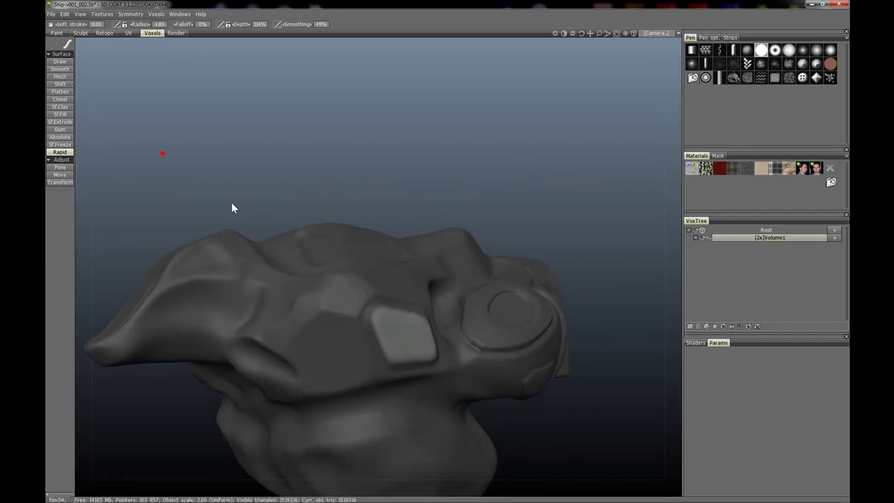
Step: Clear the freeze from the entire hull and turn the model to show its ribbed engine side
{"action": "left_click", "coordinate": [224, 224]}
{"action": "left_click", "coordinate": [342, 252]}
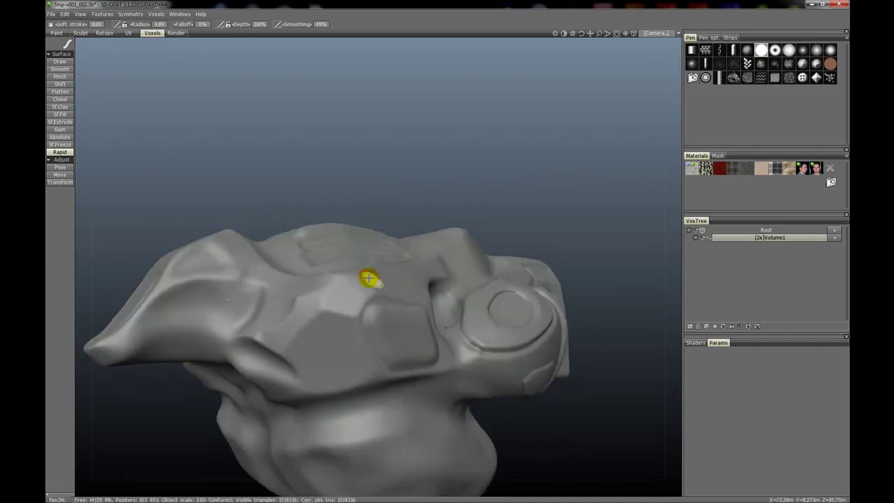
{"action": "mouse_move", "coordinate": [368, 278]}
{"action": "left_mouse_down", "text": "alt"}
{"action": "mouse_move", "coordinate": [328, 197]}
{"action": "mouse_move", "coordinate": [291, 198]}
{"action": "mouse_move", "coordinate": [211, 229]}
{"action": "mouse_move", "coordinate": [288, 257]}
{"action": "mouse_move", "coordinate": [251, 315]}
{"action": "mouse_move", "coordinate": [243, 241]}
{"action": "mouse_move", "coordinate": [272, 238]}
{"action": "mouse_move", "coordinate": [301, 259]}
{"action": "mouse_move", "coordinate": [143, 161]}
{"action": "left_mouse_up", "text": "alt"}
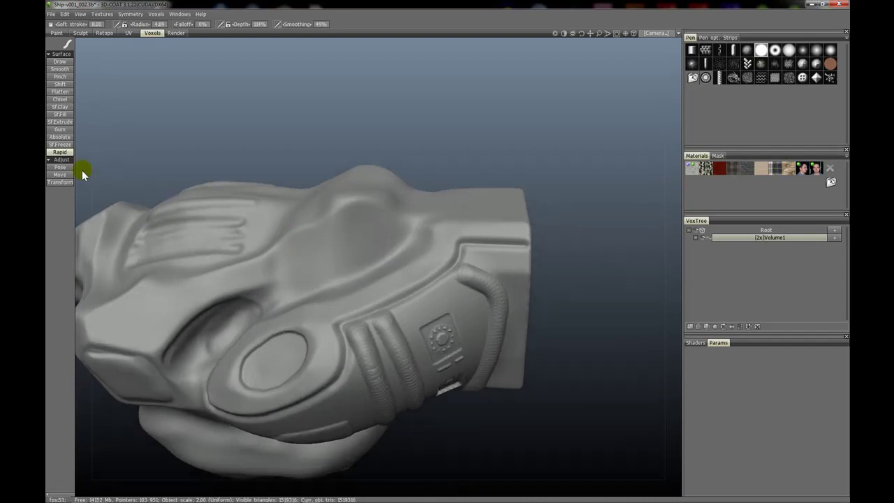
Step: Return to the surface Freeze tool and choose the last textured pen alpha in the set for masking
{"action": "left_click", "coordinate": [59, 144]}
{"action": "left_click", "coordinate": [319, 202]}
{"action": "left_click_drag", "start_coordinate": [615, 167], "coordinate": [636, 187]}
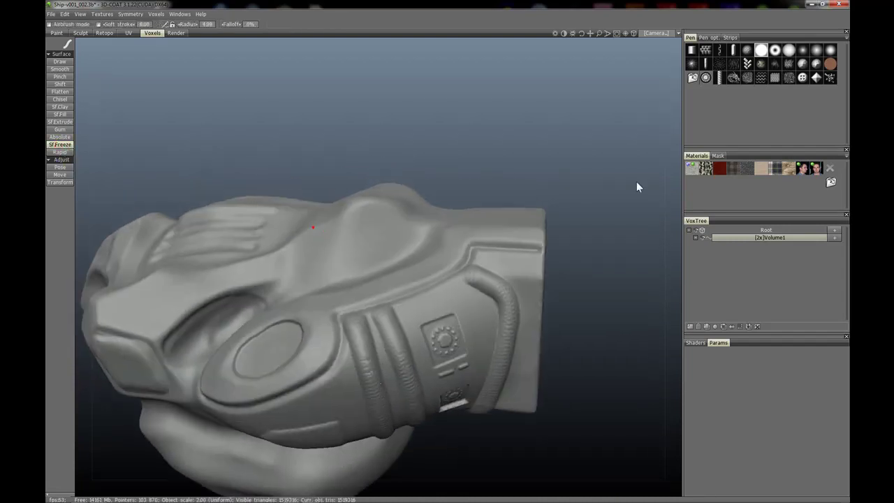
{"action": "left_click", "coordinate": [720, 64]}
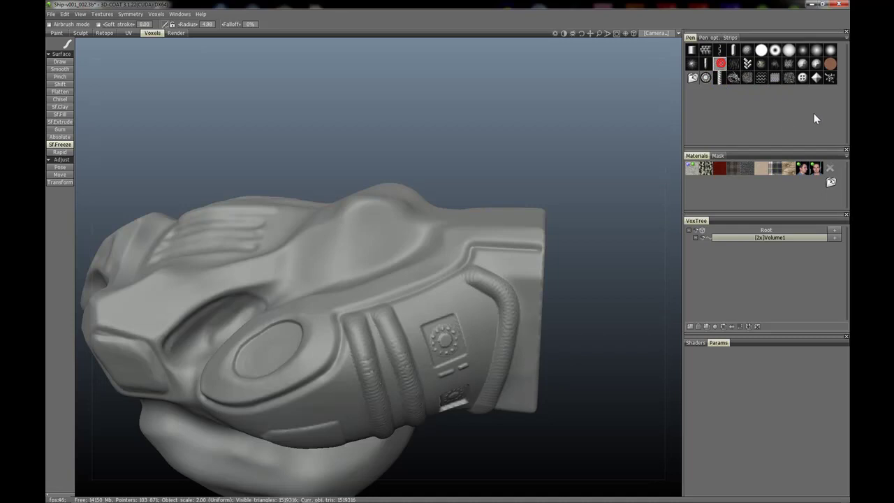
{"action": "left_click", "coordinate": [830, 78]}
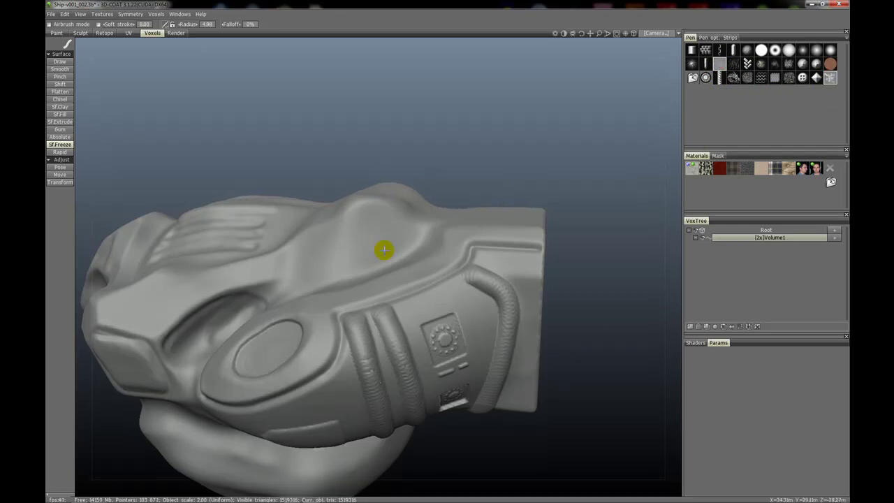
Step: Enlarge the freeze brush over the hull's side recess and bring up the symmetry options
{"action": "left_click_drag", "start_coordinate": [384, 249], "coordinate": [319, 242], "text": "alt"}
{"action": "right_click_drag", "start_coordinate": [365, 242], "coordinate": [378, 238]}
{"action": "mouse_move", "coordinate": [377, 238]}
{"action": "left_mouse_down", "text": "alt"}
{"action": "mouse_move", "coordinate": [367, 228]}
{"action": "mouse_move", "coordinate": [363, 253]}
{"action": "mouse_move", "coordinate": [377, 253]}
{"action": "left_mouse_up", "text": "alt"}
{"action": "key", "text": "s"}
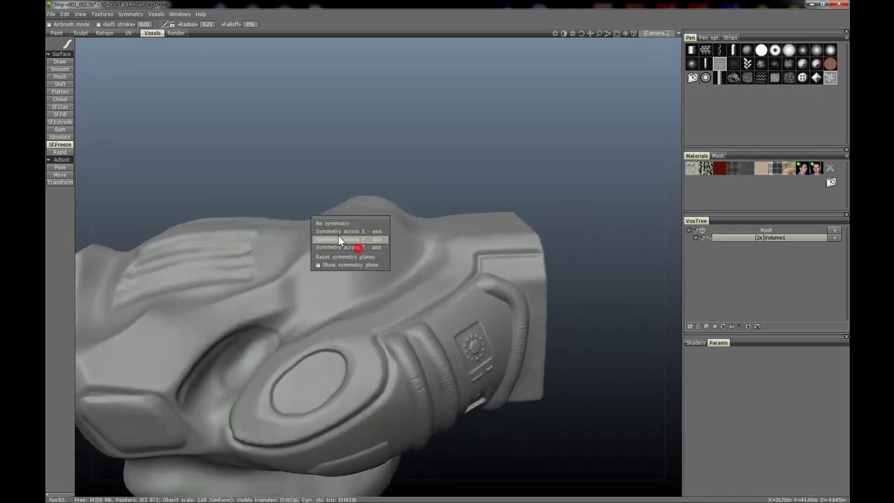
{"action": "left_click_drag", "start_coordinate": [260, 208], "coordinate": [266, 189], "text": "alt"}
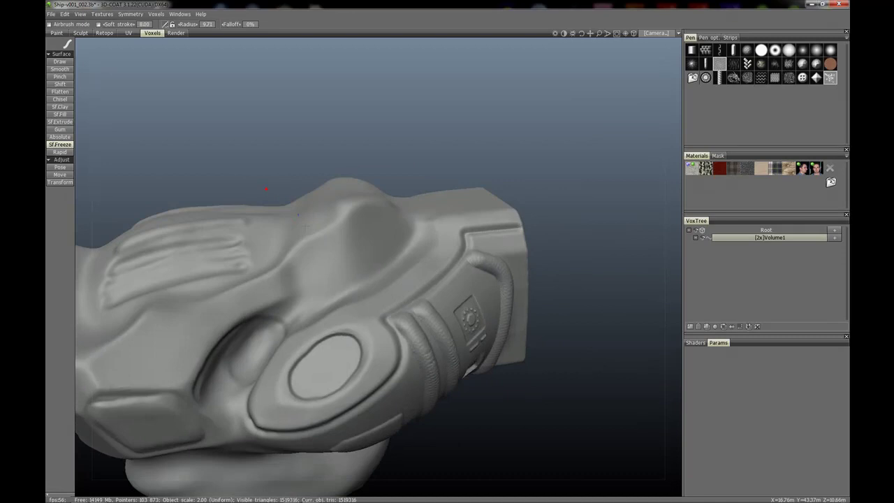
{"action": "mouse_move", "coordinate": [265, 189]}
{"action": "middle_mouse_down"}
{"action": "mouse_move", "coordinate": [301, 229]}
{"action": "mouse_move", "coordinate": [343, 230]}
{"action": "middle_mouse_up"}
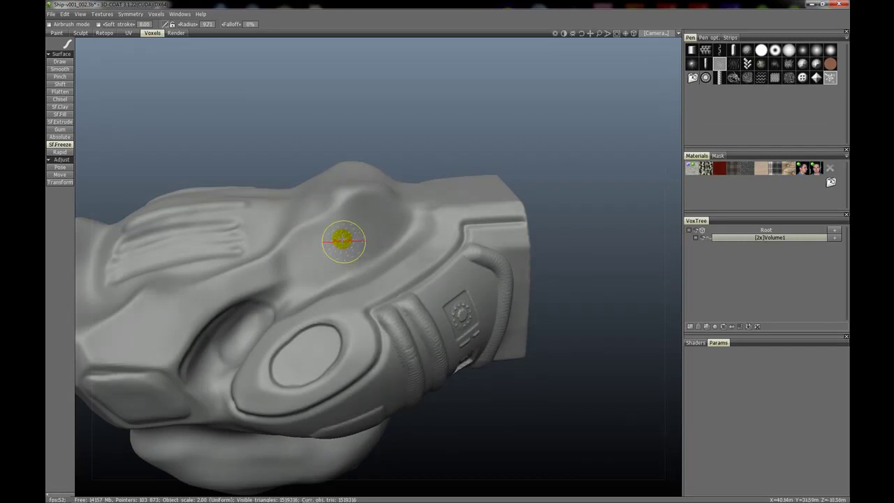
Step: Switch the Freeze tool's stroke mode to the skewed four-cornered stamp mode for placing single pen alphas
{"action": "left_click", "coordinate": [67, 43]}
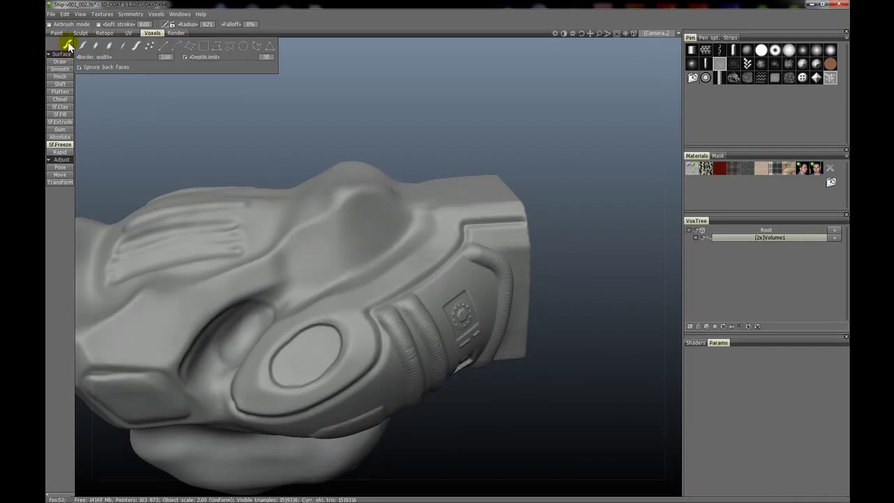
{"action": "left_click", "coordinate": [190, 47]}
{"action": "mouse_move", "coordinate": [68, 47]}
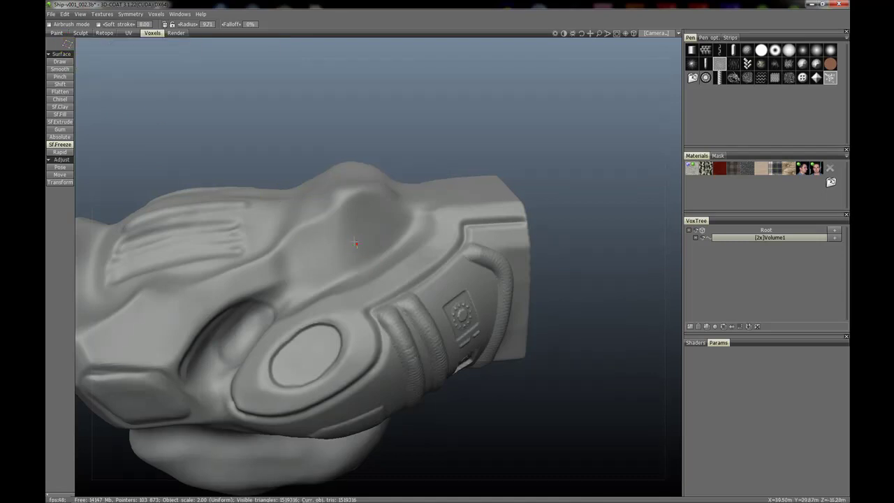
{"action": "left_click_drag", "start_coordinate": [381, 266], "coordinate": [356, 243], "text": "alt"}
{"action": "right_click_drag", "start_coordinate": [352, 244], "coordinate": [354, 247]}
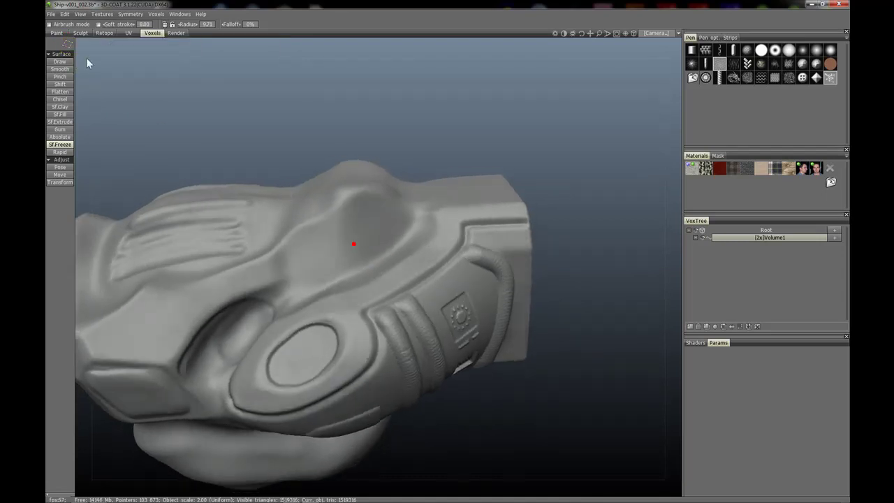
{"action": "mouse_move", "coordinate": [70, 44]}
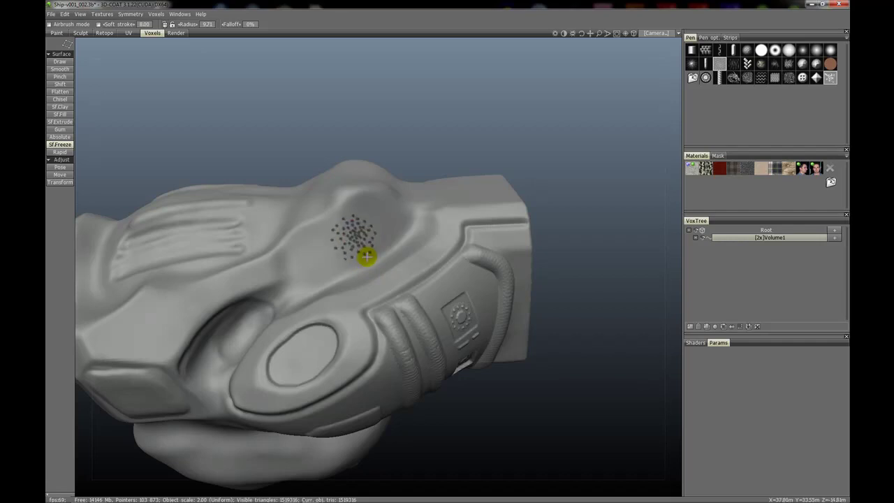
Step: Stamp the speckled dot pen alpha repeatedly at different sizes into the recess below the hull's hump, freezing clusters of small specks
{"action": "mouse_move", "coordinate": [366, 257]}
{"action": "left_mouse_down"}
{"action": "mouse_move", "coordinate": [388, 265]}
{"action": "mouse_move", "coordinate": [397, 287]}
{"action": "mouse_move", "coordinate": [367, 261]}
{"action": "left_mouse_up"}
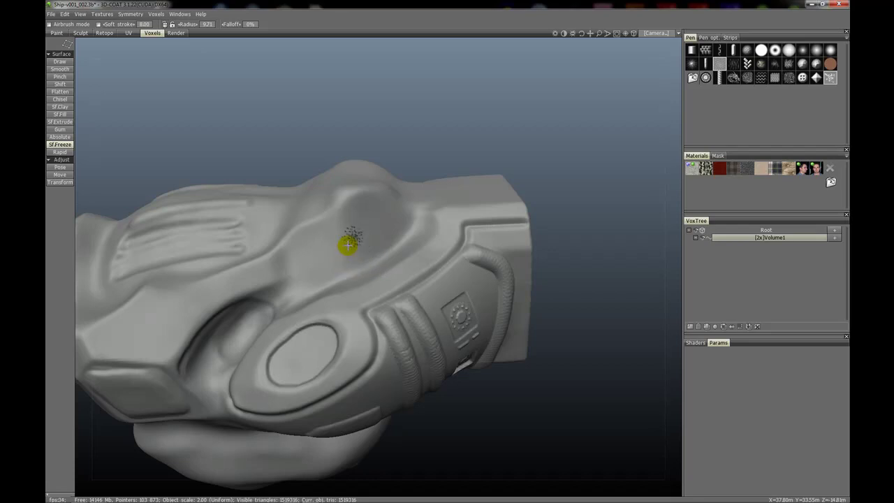
{"action": "left_click", "coordinate": [380, 235]}
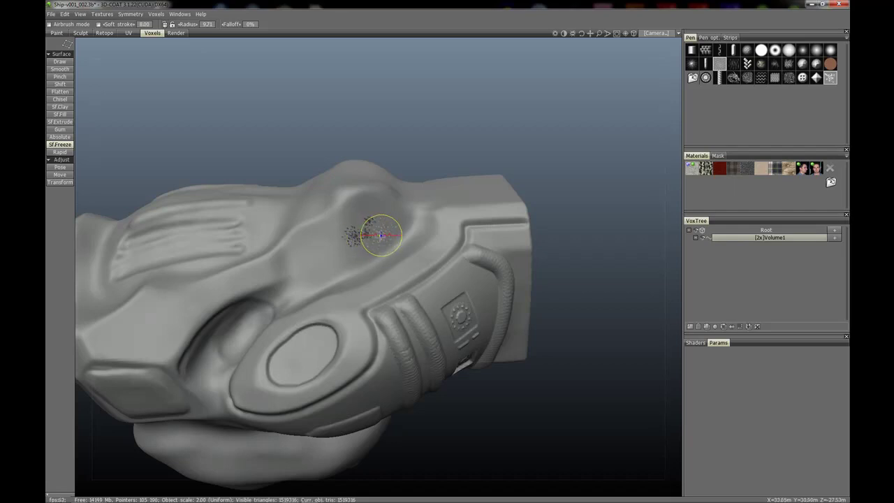
{"action": "right_click", "coordinate": [381, 236]}
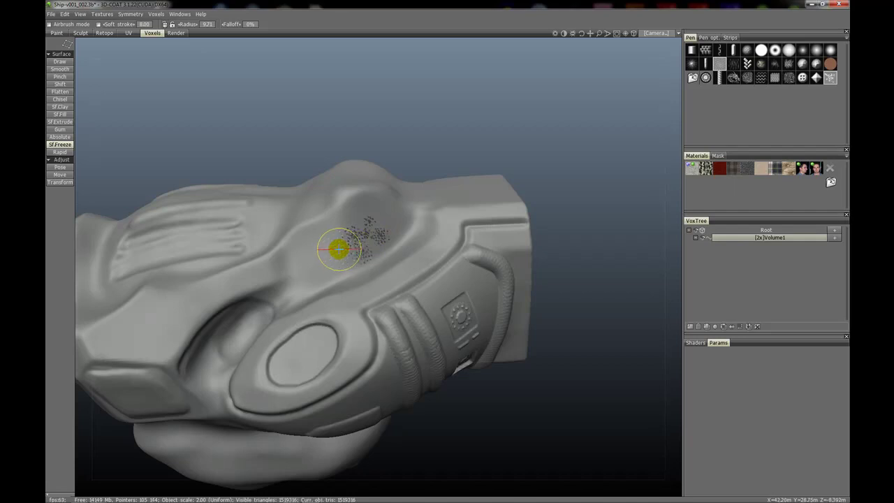
{"action": "left_click", "coordinate": [335, 243]}
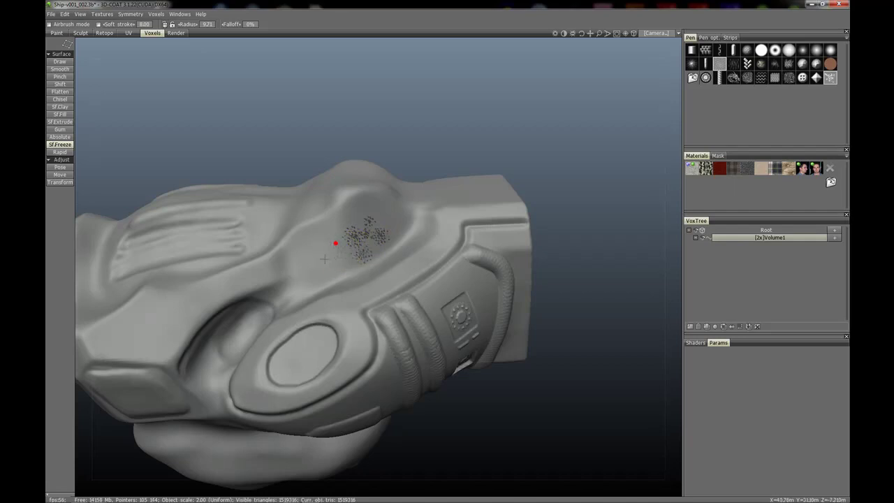
{"action": "left_click", "coordinate": [346, 217]}
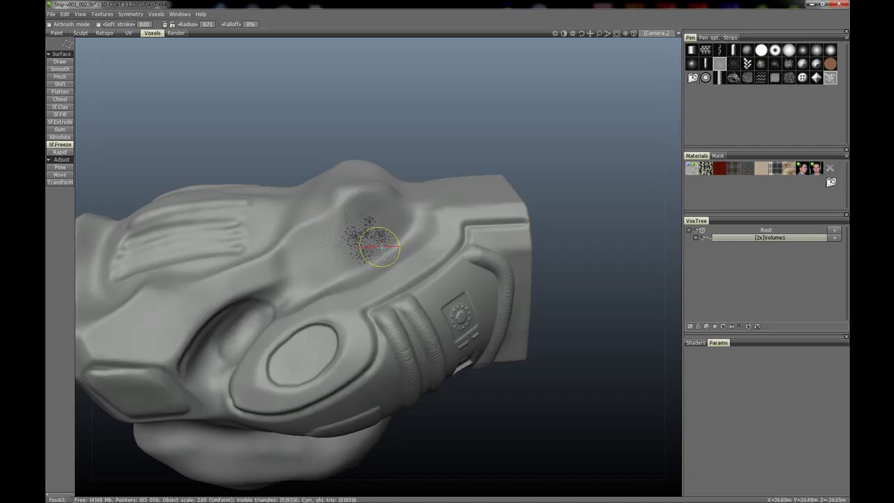
{"action": "left_click_drag", "start_coordinate": [380, 248], "coordinate": [335, 243], "text": "alt"}
{"action": "left_click", "coordinate": [398, 230]}
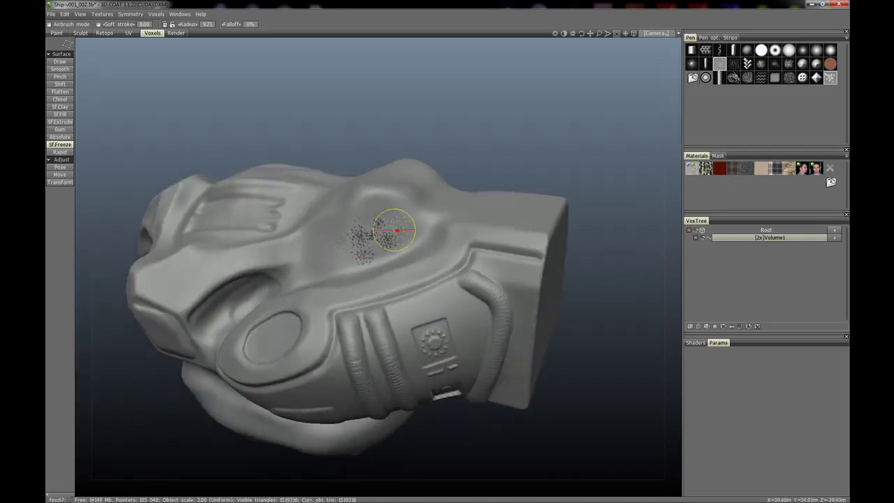
{"action": "left_click", "coordinate": [388, 257]}
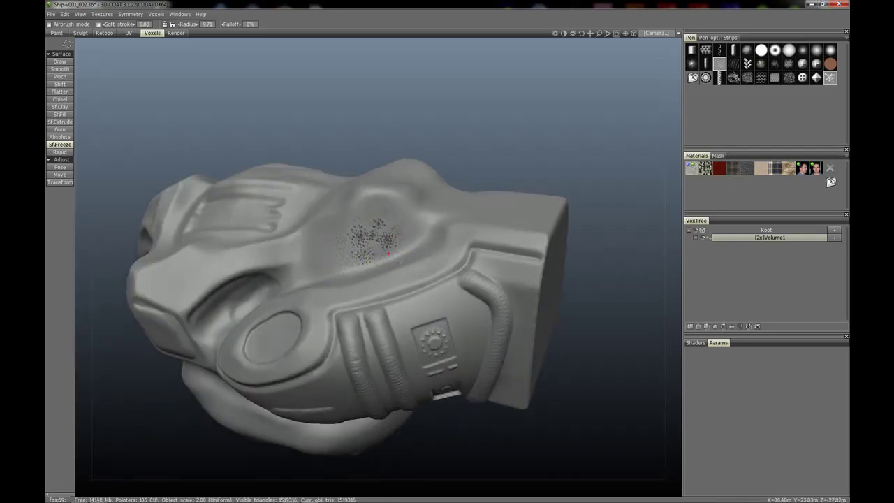
{"action": "left_click_drag", "start_coordinate": [355, 221], "coordinate": [389, 215], "text": "alt"}
{"action": "middle_click_drag", "start_coordinate": [387, 216], "coordinate": [356, 214]}
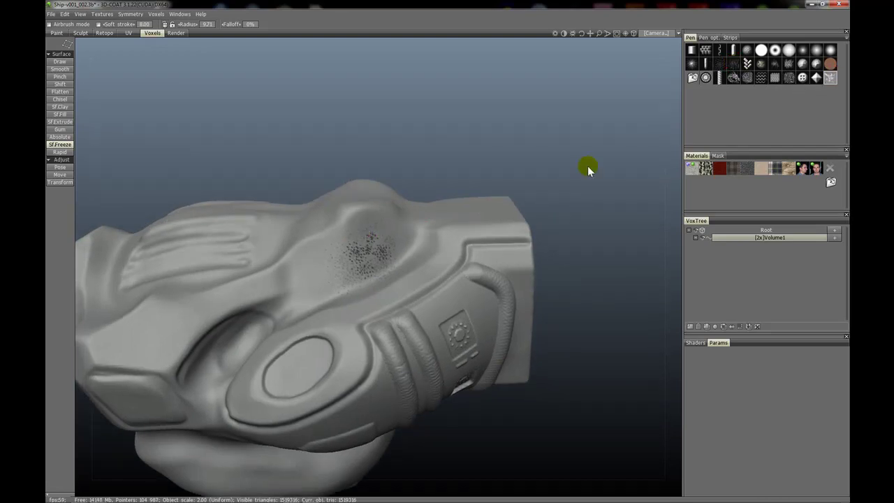
Step: Stamp the last pen alpha, a branching splatter, over the frozen specks in the recess below the hump
{"action": "left_click_drag", "start_coordinate": [332, 271], "coordinate": [358, 250], "text": "alt"}
{"action": "middle_click_drag", "start_coordinate": [366, 249], "coordinate": [365, 239]}
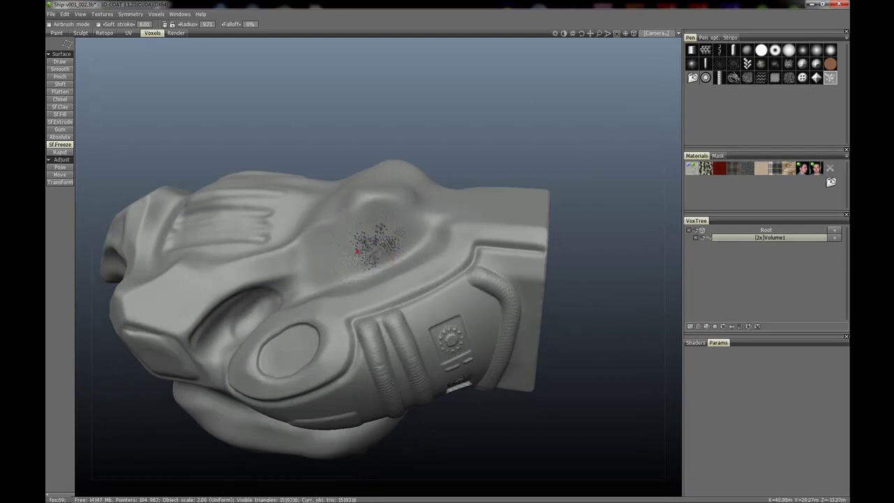
{"action": "mouse_move", "coordinate": [356, 265]}
{"action": "left_mouse_down"}
{"action": "mouse_move", "coordinate": [367, 243]}
{"action": "mouse_move", "coordinate": [394, 238]}
{"action": "left_mouse_up"}
{"action": "middle_click_drag", "start_coordinate": [333, 218], "coordinate": [325, 228]}
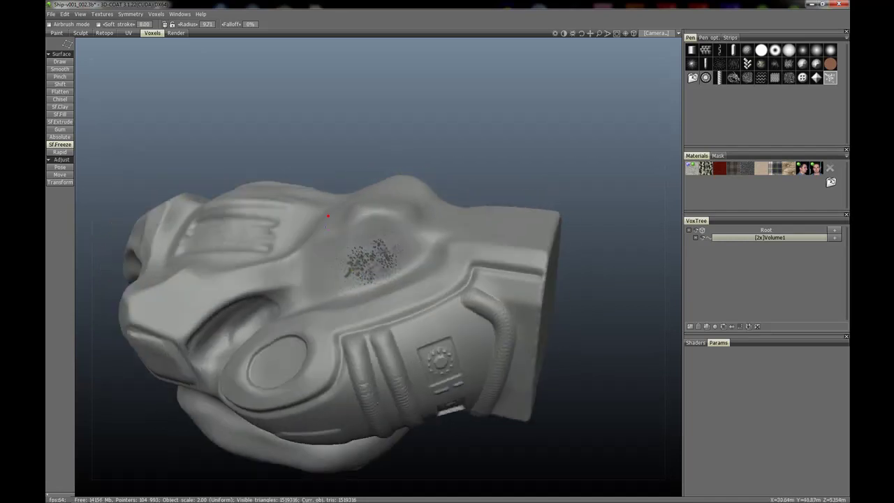
{"action": "left_click_drag", "start_coordinate": [324, 232], "coordinate": [292, 250]}
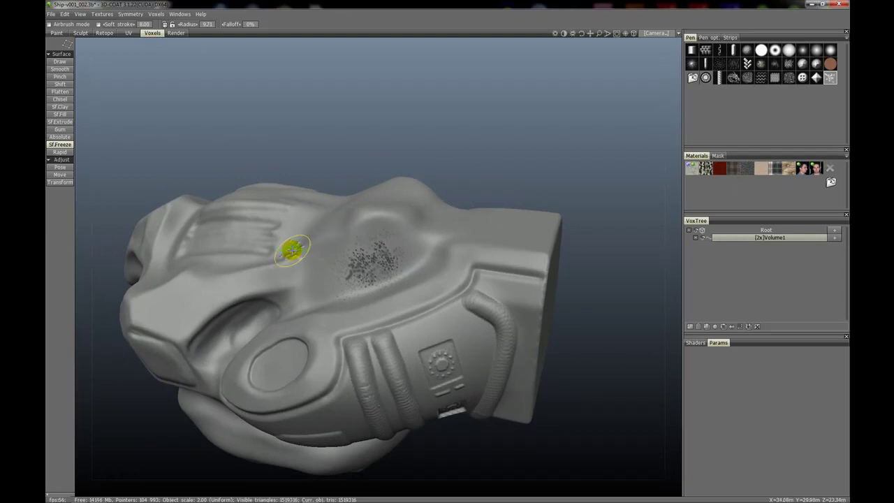
Step: Invert the freeze across the entire hull and stamp unfrozen branching splatters into the recess
{"action": "key", "text": "ctrl+shift+i"}
{"action": "mouse_move", "coordinate": [292, 250]}
{"action": "left_mouse_down", "text": "alt"}
{"action": "mouse_move", "coordinate": [417, 219]}
{"action": "mouse_move", "coordinate": [357, 273]}
{"action": "left_mouse_up", "text": "alt"}
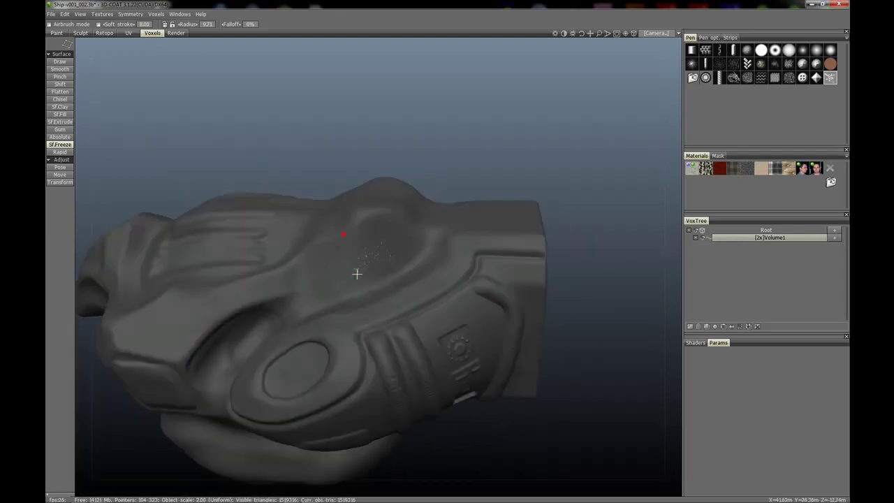
{"action": "mouse_move", "coordinate": [357, 273]}
{"action": "right_mouse_down", "text": "alt"}
{"action": "mouse_move", "coordinate": [363, 251]}
{"action": "mouse_move", "coordinate": [354, 232]}
{"action": "right_mouse_up", "text": "alt"}
{"action": "mouse_move", "coordinate": [354, 231]}
{"action": "left_mouse_down", "text": "alt"}
{"action": "mouse_move", "coordinate": [393, 247]}
{"action": "mouse_move", "coordinate": [358, 238]}
{"action": "left_mouse_up", "text": "alt"}
{"action": "right_click_drag", "start_coordinate": [358, 238], "coordinate": [356, 255], "text": "alt"}
{"action": "middle_click_drag", "start_coordinate": [355, 256], "coordinate": [369, 256]}
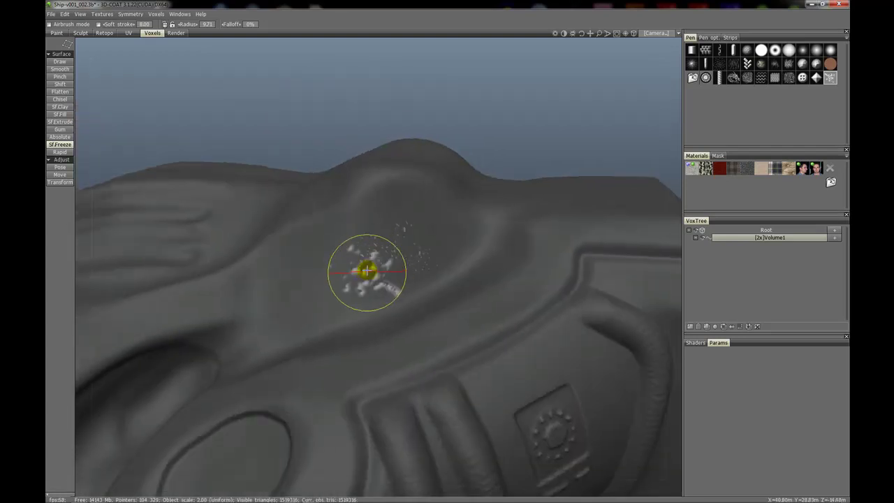
{"action": "left_click", "coordinate": [372, 257]}
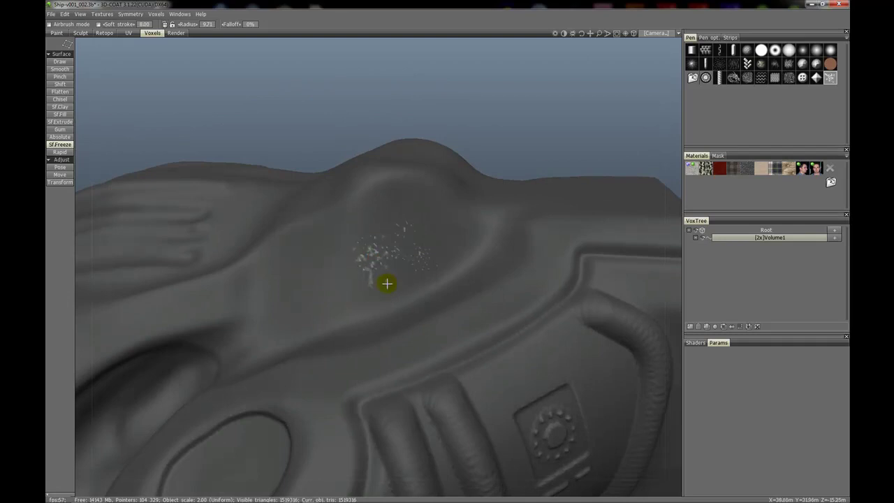
{"action": "mouse_move", "coordinate": [387, 284]}
{"action": "left_mouse_down"}
{"action": "mouse_move", "coordinate": [365, 259]}
{"action": "mouse_move", "coordinate": [369, 265]}
{"action": "mouse_move", "coordinate": [399, 249]}
{"action": "mouse_move", "coordinate": [421, 271]}
{"action": "left_mouse_up"}
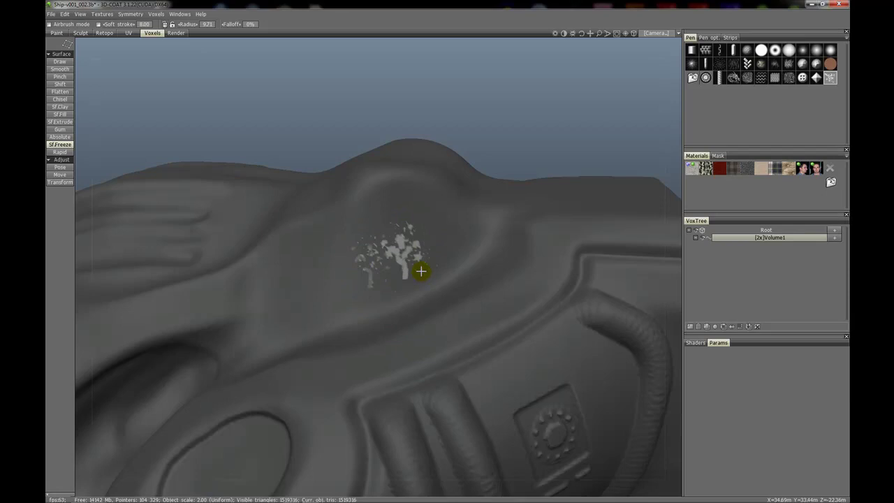
Step: Change the pen alpha to the speckled dots and scatter unfrozen specks around the splatters and along the recess's edges
{"action": "mouse_move", "coordinate": [377, 230]}
{"action": "left_mouse_down", "text": "alt"}
{"action": "mouse_move", "coordinate": [357, 219]}
{"action": "mouse_move", "coordinate": [307, 229]}
{"action": "mouse_move", "coordinate": [367, 221]}
{"action": "left_mouse_up", "text": "alt"}
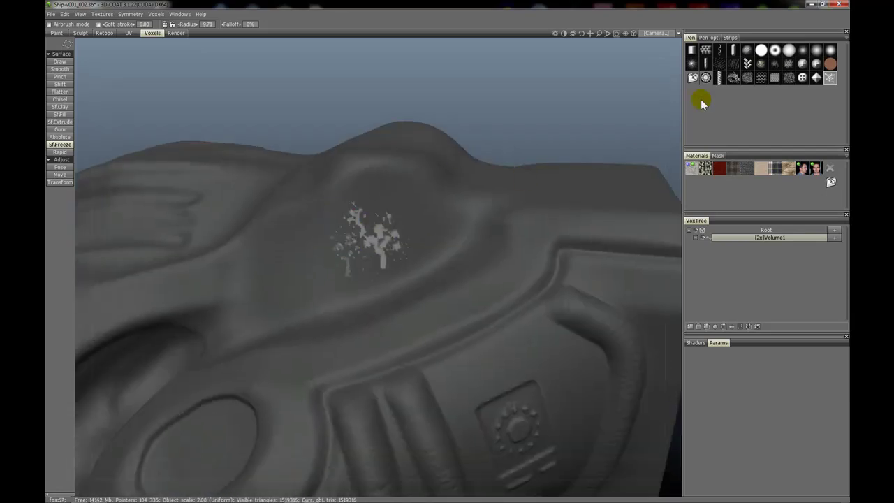
{"action": "left_click", "coordinate": [722, 63]}
{"action": "left_click", "coordinate": [405, 228]}
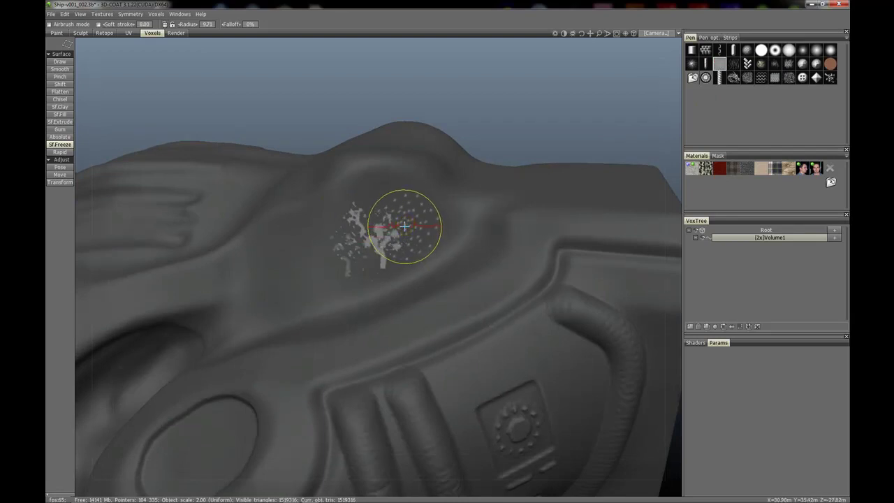
{"action": "left_click", "coordinate": [363, 198]}
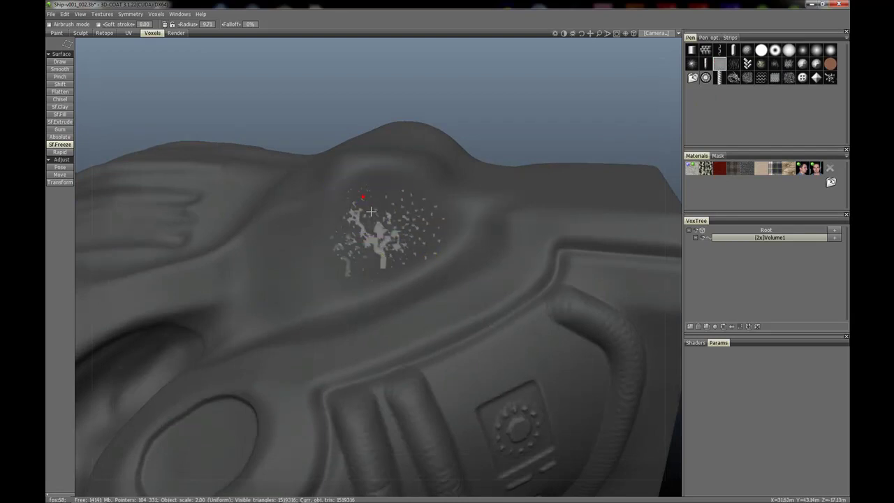
{"action": "left_click_drag", "start_coordinate": [323, 257], "coordinate": [342, 309]}
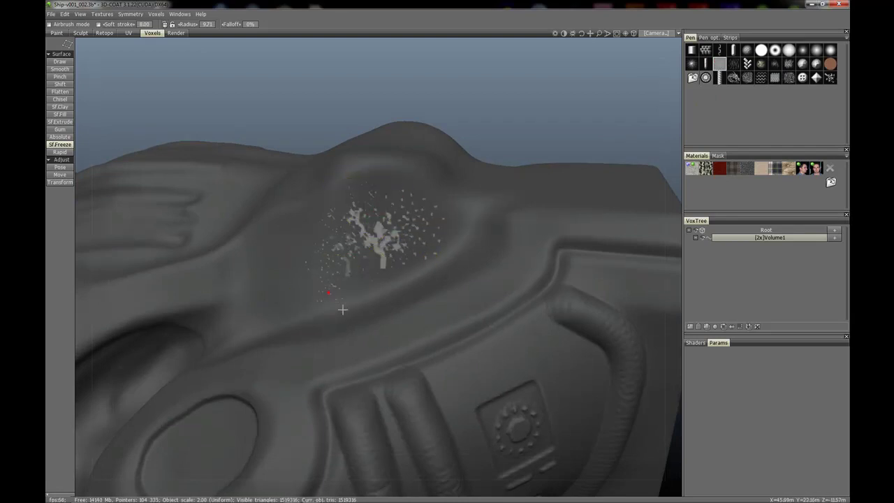
{"action": "left_click_drag", "start_coordinate": [407, 302], "coordinate": [409, 303]}
{"action": "left_click_drag", "start_coordinate": [432, 261], "coordinate": [450, 276]}
{"action": "left_click_drag", "start_coordinate": [390, 179], "coordinate": [399, 184]}
{"action": "mouse_move", "coordinate": [439, 207]}
{"action": "left_mouse_down"}
{"action": "mouse_move", "coordinate": [466, 236]}
{"action": "mouse_move", "coordinate": [501, 217]}
{"action": "left_mouse_up"}
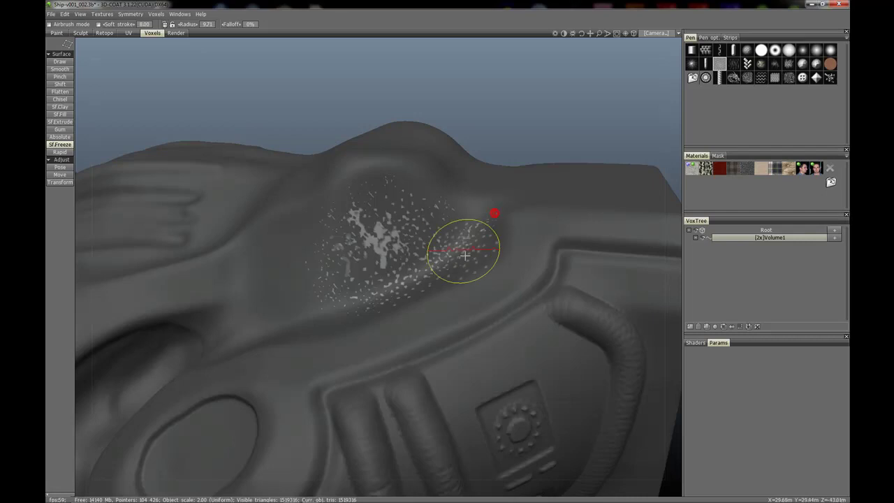
Step: Return to the branching splatter pen alpha and stamp another unfrozen splatter among the specks near the recess's engine-side edge
{"action": "left_click_drag", "start_coordinate": [370, 239], "coordinate": [413, 204], "text": "alt"}
{"action": "middle_click_drag", "start_coordinate": [413, 204], "coordinate": [369, 264]}
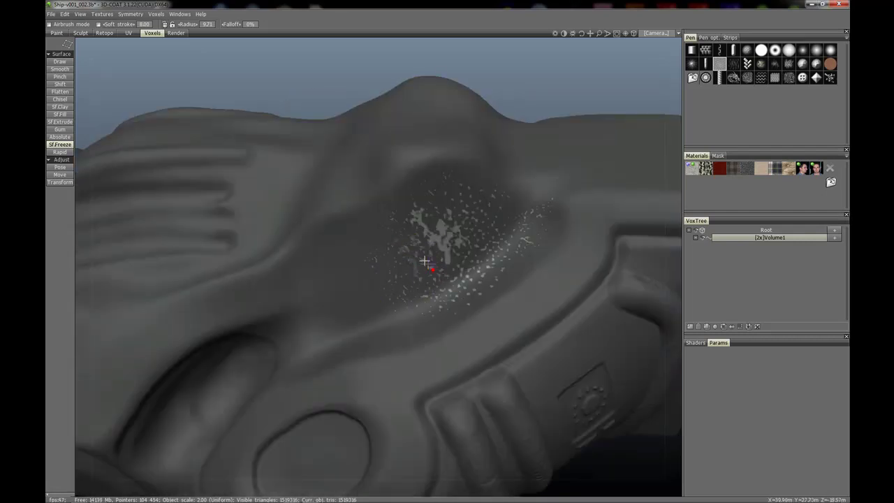
{"action": "mouse_move", "coordinate": [427, 263]}
{"action": "left_mouse_down", "text": "alt"}
{"action": "mouse_move", "coordinate": [376, 250]}
{"action": "mouse_move", "coordinate": [387, 230]}
{"action": "left_mouse_up", "text": "alt"}
{"action": "middle_click_drag", "start_coordinate": [387, 231], "coordinate": [394, 222]}
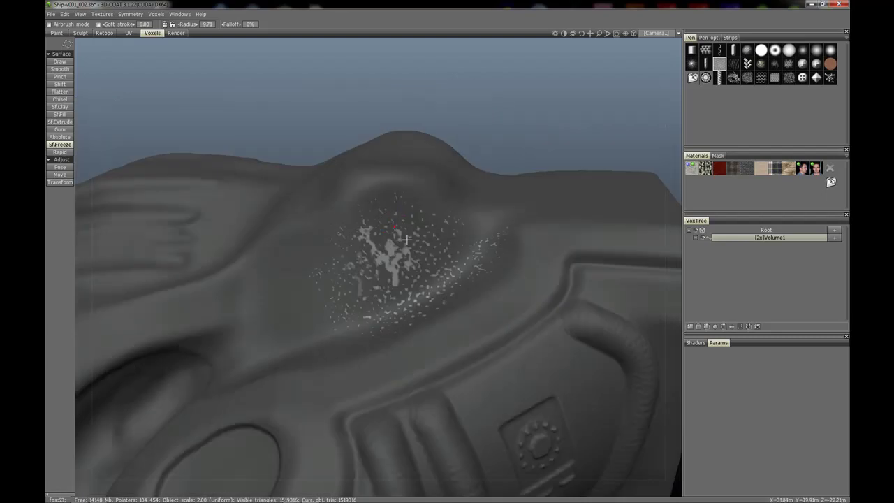
{"action": "left_click", "coordinate": [829, 78]}
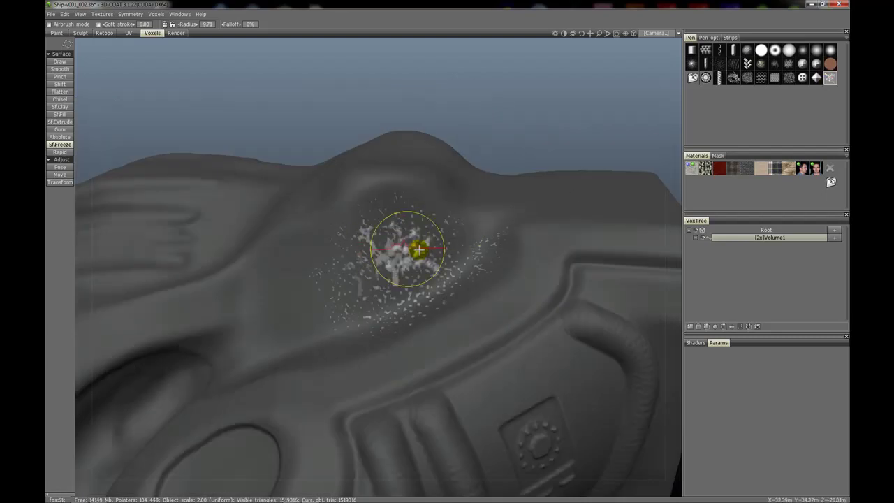
{"action": "mouse_move", "coordinate": [455, 253]}
{"action": "left_mouse_down"}
{"action": "mouse_move", "coordinate": [465, 263]}
{"action": "mouse_move", "coordinate": [444, 269]}
{"action": "mouse_move", "coordinate": [403, 254]}
{"action": "mouse_move", "coordinate": [391, 232]}
{"action": "mouse_move", "coordinate": [377, 238]}
{"action": "mouse_move", "coordinate": [382, 253]}
{"action": "left_mouse_up"}
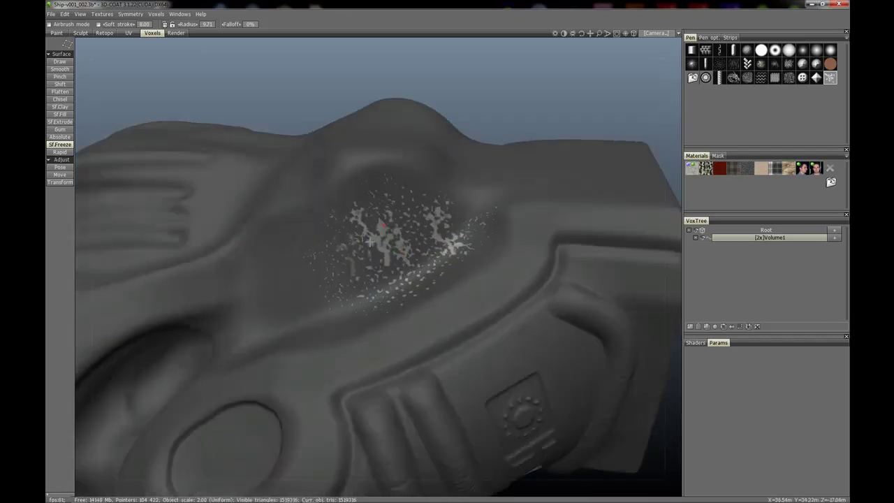
Step: Set the Freeze tool's stroke mode back to the first freehand stroke in the set
{"action": "right_click_drag", "start_coordinate": [383, 253], "coordinate": [367, 275], "text": "alt"}
{"action": "left_click_drag", "start_coordinate": [367, 275], "coordinate": [361, 271], "text": "alt"}
{"action": "middle_click_drag", "start_coordinate": [361, 272], "coordinate": [377, 234]}
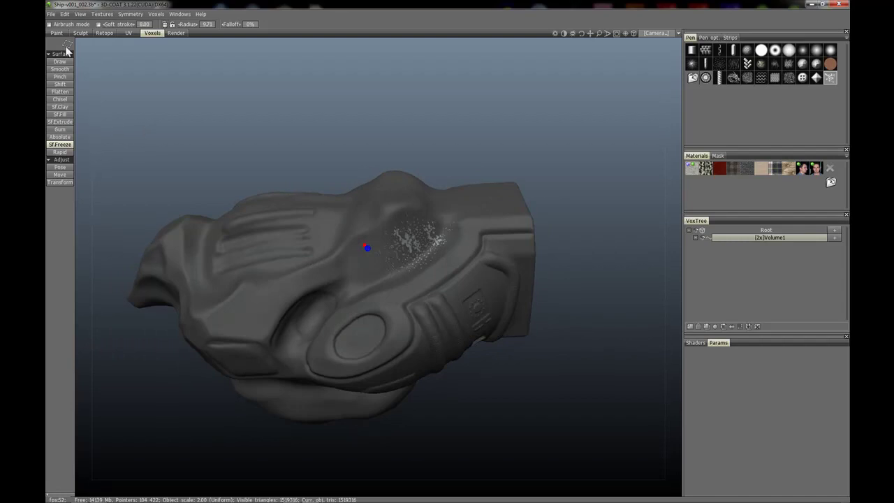
{"action": "left_click", "coordinate": [68, 45]}
{"action": "left_click", "coordinate": [84, 46]}
{"action": "left_click", "coordinate": [68, 46]}
Step: Activate the Rapid tool over the unfrozen speckled patch and set its depth to 54%
{"action": "left_click", "coordinate": [60, 152]}
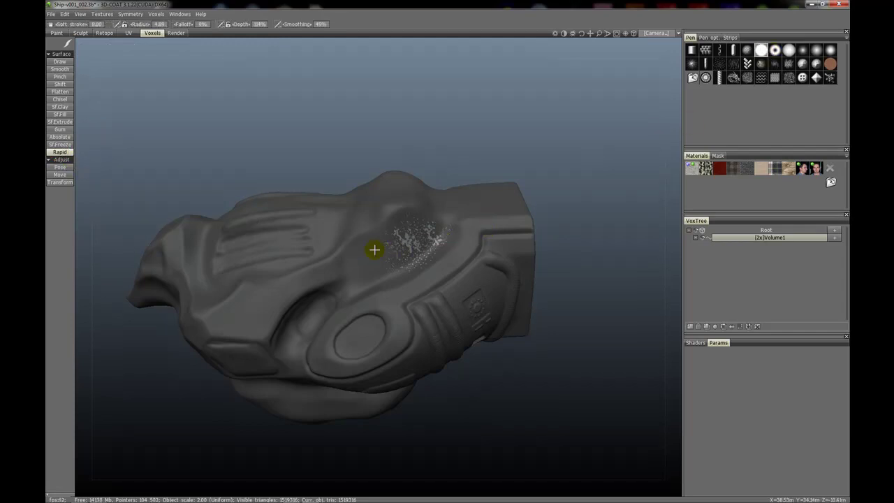
{"action": "scroll", "coordinate": [374, 249], "scroll_direction": "up", "scroll_amount": 5}
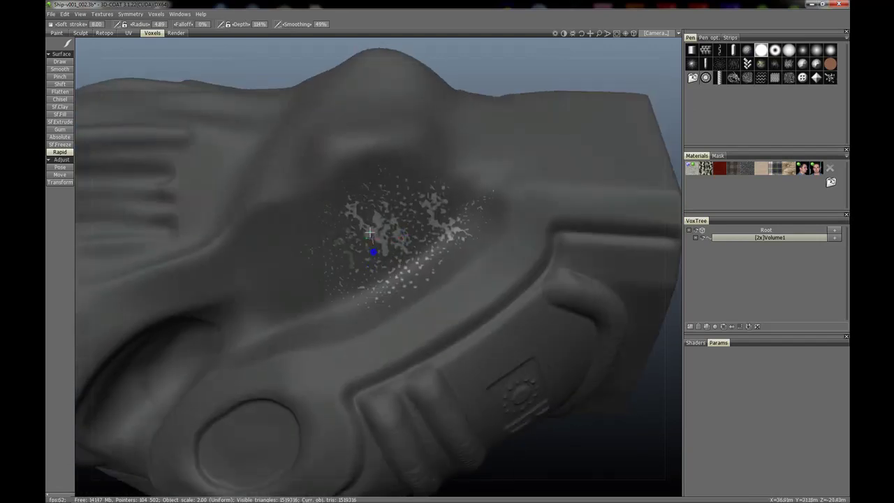
{"action": "left_click_drag", "start_coordinate": [369, 232], "coordinate": [365, 228], "text": "alt"}
{"action": "right_click_drag", "start_coordinate": [368, 231], "coordinate": [382, 225]}
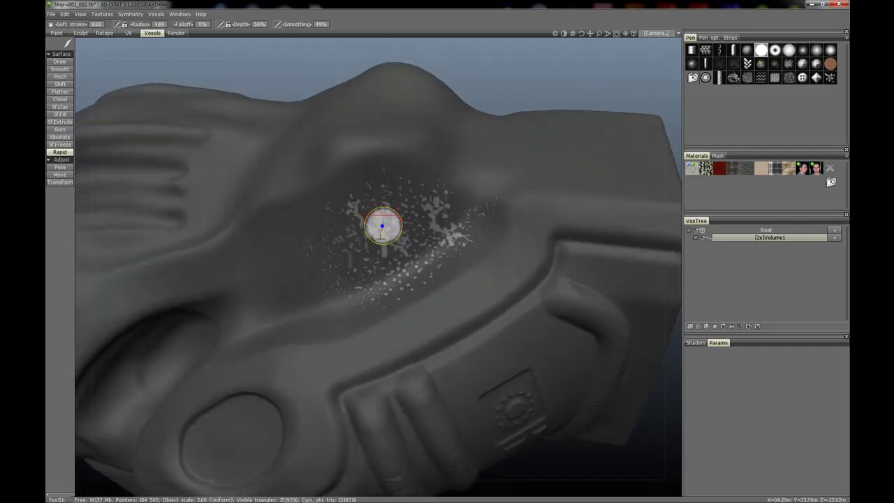
Step: Activate the Draw tool, try a stroke across the unfrozen specks in the recess, and undo it
{"action": "left_click", "coordinate": [60, 62]}
{"action": "mouse_move", "coordinate": [385, 225]}
{"action": "left_mouse_down"}
{"action": "mouse_move", "coordinate": [373, 195]}
{"action": "mouse_move", "coordinate": [385, 175]}
{"action": "mouse_move", "coordinate": [477, 205]}
{"action": "mouse_move", "coordinate": [467, 235]}
{"action": "left_mouse_up"}
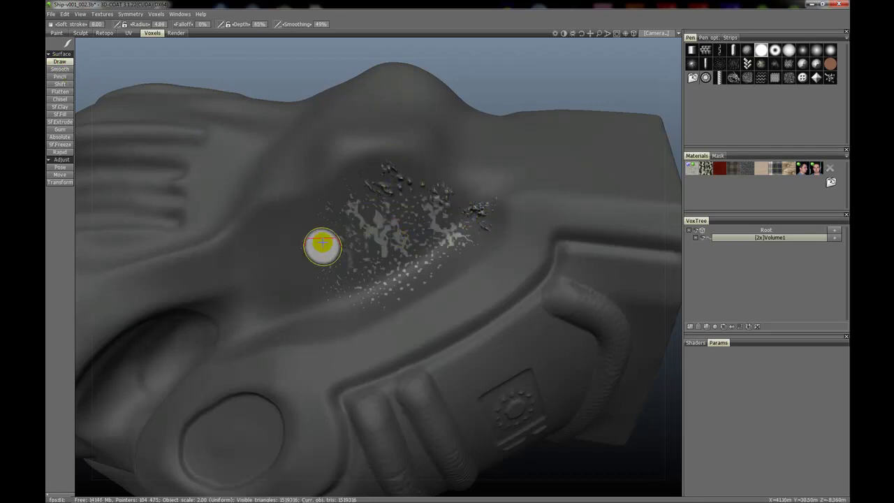
{"action": "key", "text": "ctrl+z"}
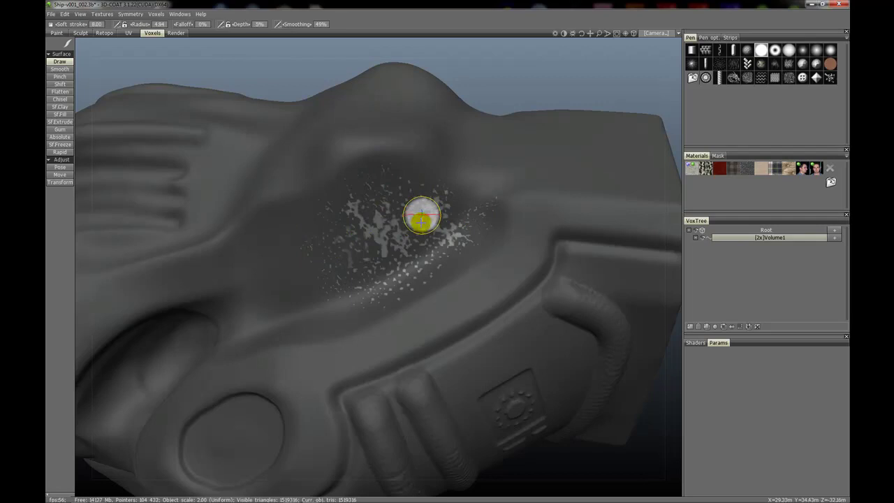
Step: Set the Draw depth to 5% and raise the unfrozen splatters and specks across the recess
{"action": "left_click", "coordinate": [258, 25]}
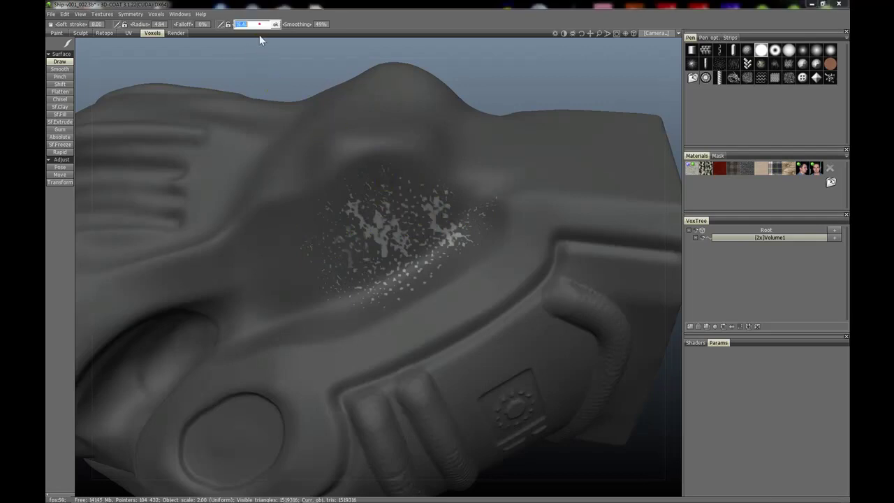
{"action": "type", "text": "5"}
{"action": "key", "text": "Return"}
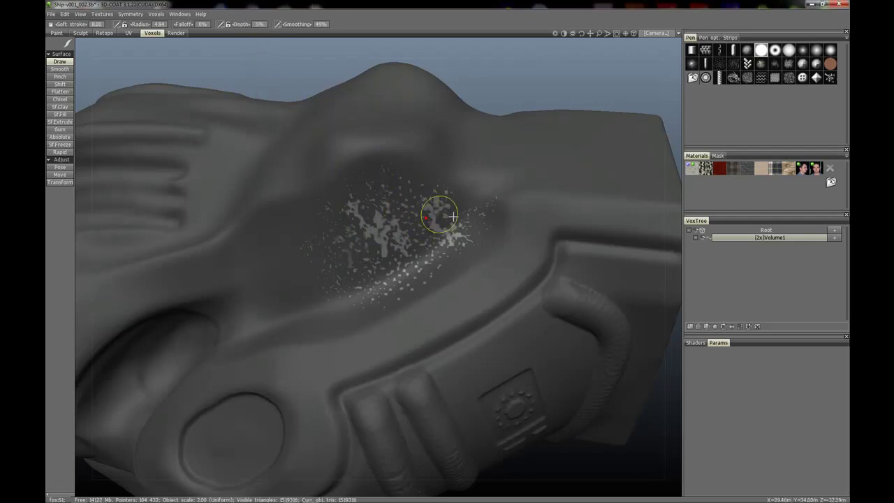
{"action": "left_click_drag", "start_coordinate": [475, 220], "coordinate": [485, 223]}
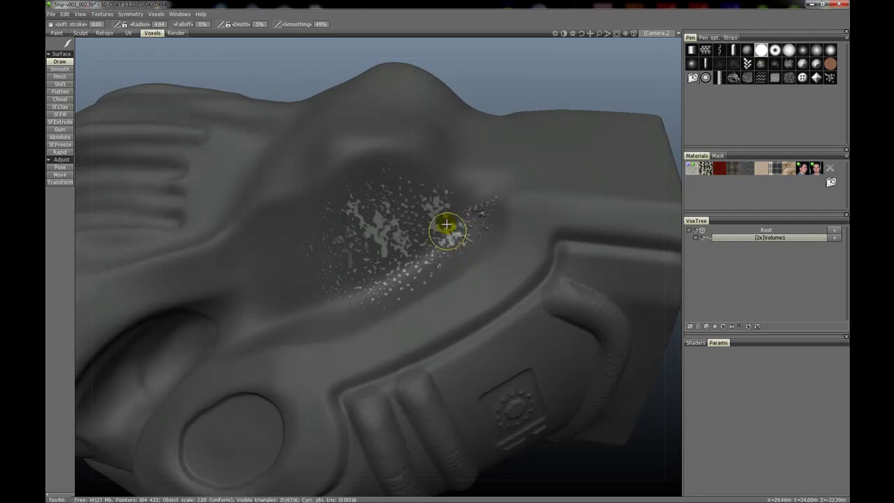
{"action": "mouse_move", "coordinate": [343, 221]}
{"action": "left_mouse_down"}
{"action": "mouse_move", "coordinate": [454, 259]}
{"action": "mouse_move", "coordinate": [417, 281]}
{"action": "left_mouse_up"}
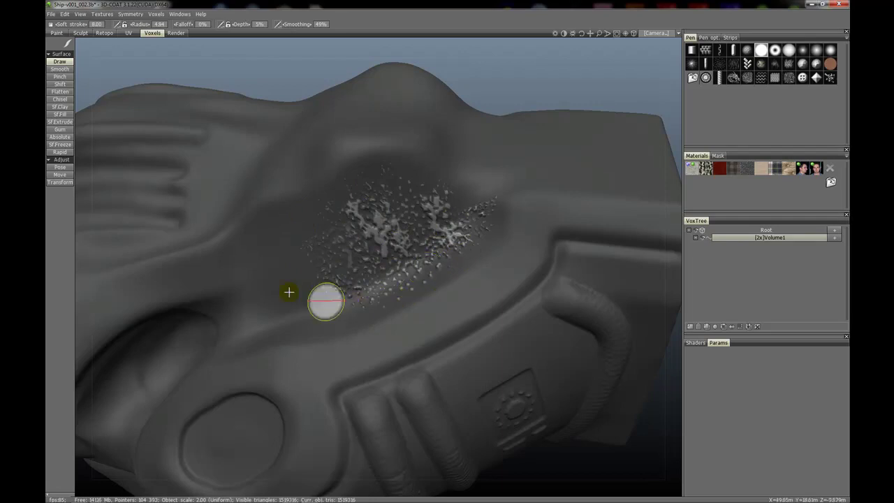
Step: Examine the raised speckled detail in the recess from several angles and clear the freeze from the whole hull
{"action": "mouse_move", "coordinate": [289, 291]}
{"action": "left_mouse_down", "text": "alt"}
{"action": "mouse_move", "coordinate": [375, 151]}
{"action": "mouse_move", "coordinate": [313, 161]}
{"action": "mouse_move", "coordinate": [315, 223]}
{"action": "left_mouse_up", "text": "alt"}
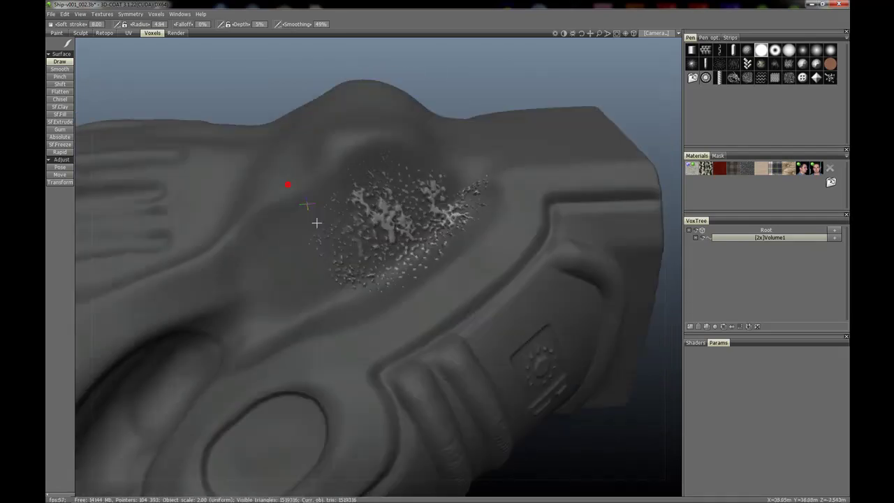
{"action": "left_click_drag", "start_coordinate": [368, 232], "coordinate": [317, 218], "text": "alt"}
{"action": "mouse_move", "coordinate": [318, 219]}
{"action": "middle_mouse_down"}
{"action": "mouse_move", "coordinate": [389, 172]}
{"action": "mouse_move", "coordinate": [339, 210]}
{"action": "mouse_move", "coordinate": [345, 217]}
{"action": "middle_mouse_up"}
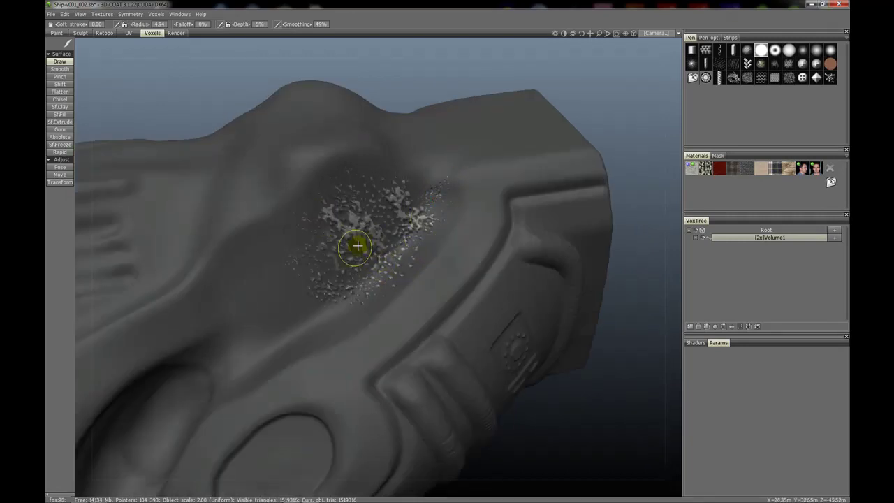
{"action": "mouse_move", "coordinate": [349, 236]}
{"action": "middle_mouse_down"}
{"action": "mouse_move", "coordinate": [400, 227]}
{"action": "mouse_move", "coordinate": [359, 208]}
{"action": "middle_mouse_up"}
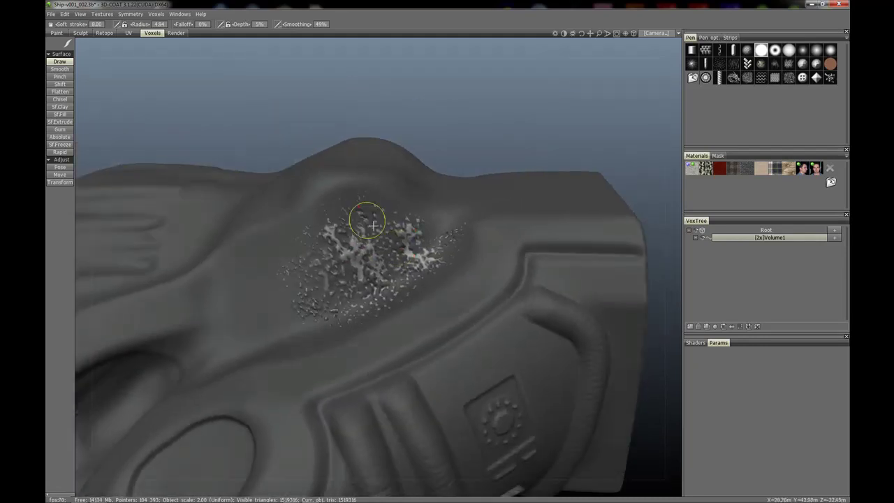
{"action": "middle_click_drag", "start_coordinate": [377, 236], "coordinate": [286, 272]}
{"action": "mouse_move", "coordinate": [320, 299]}
{"action": "middle_mouse_down"}
{"action": "mouse_move", "coordinate": [273, 285]}
{"action": "mouse_move", "coordinate": [383, 279]}
{"action": "middle_mouse_up"}
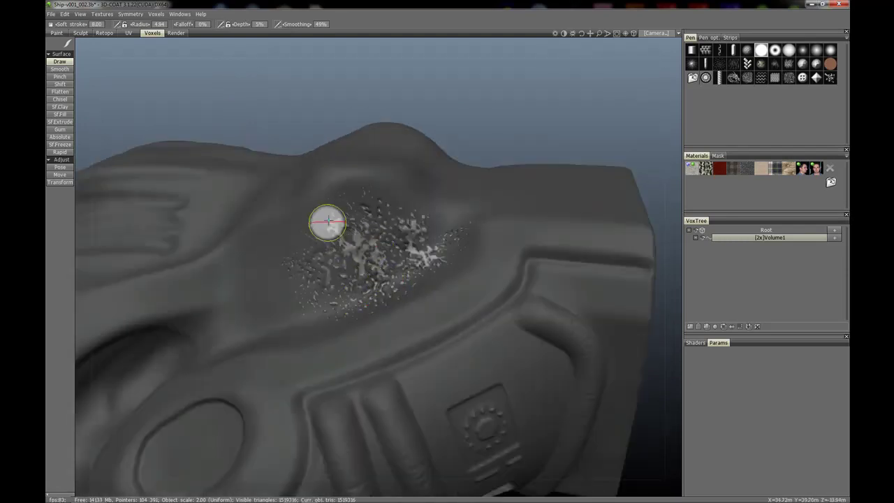
{"action": "mouse_move", "coordinate": [325, 221]}
{"action": "middle_mouse_down"}
{"action": "mouse_move", "coordinate": [306, 218]}
{"action": "mouse_move", "coordinate": [296, 233]}
{"action": "middle_mouse_up"}
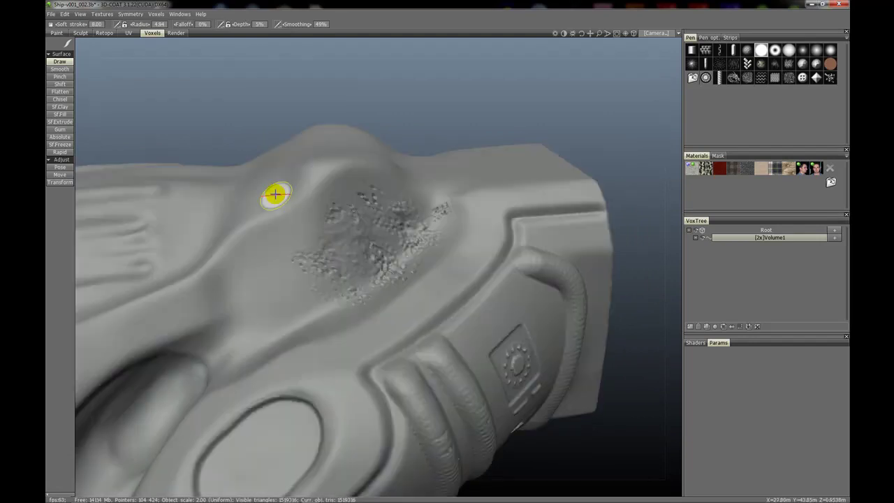
{"action": "mouse_move", "coordinate": [279, 192]}
{"action": "left_mouse_down", "text": "alt"}
{"action": "mouse_move", "coordinate": [349, 190]}
{"action": "mouse_move", "coordinate": [282, 194]}
{"action": "left_mouse_up", "text": "alt"}
{"action": "right_click_drag", "start_coordinate": [282, 194], "coordinate": [304, 264], "text": "alt"}
{"action": "mouse_move", "coordinate": [281, 192]}
{"action": "middle_mouse_down"}
{"action": "mouse_move", "coordinate": [319, 223]}
{"action": "mouse_move", "coordinate": [343, 223]}
{"action": "mouse_move", "coordinate": [347, 202]}
{"action": "mouse_move", "coordinate": [267, 217]}
{"action": "mouse_move", "coordinate": [324, 204]}
{"action": "mouse_move", "coordinate": [300, 226]}
{"action": "mouse_move", "coordinate": [322, 220]}
{"action": "mouse_move", "coordinate": [328, 214]}
{"action": "mouse_move", "coordinate": [271, 228]}
{"action": "mouse_move", "coordinate": [313, 250]}
{"action": "mouse_move", "coordinate": [300, 256]}
{"action": "middle_mouse_up"}
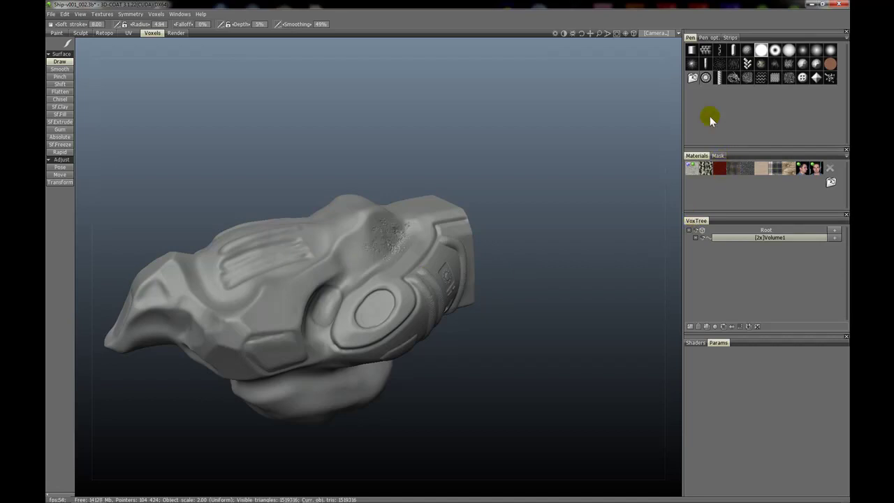
Step: Activate surface Freeze and overlay the first fine-grained mask of the second row on the hull
{"action": "left_click", "coordinate": [717, 154]}
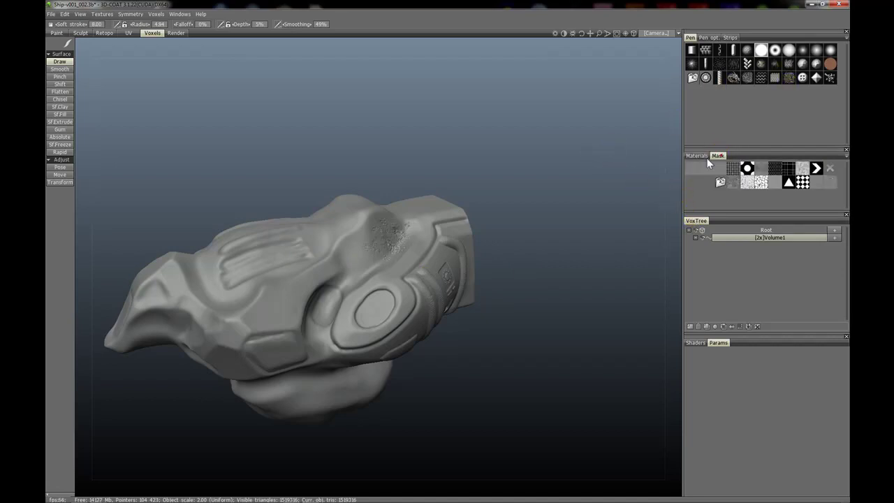
{"action": "left_click", "coordinate": [696, 156]}
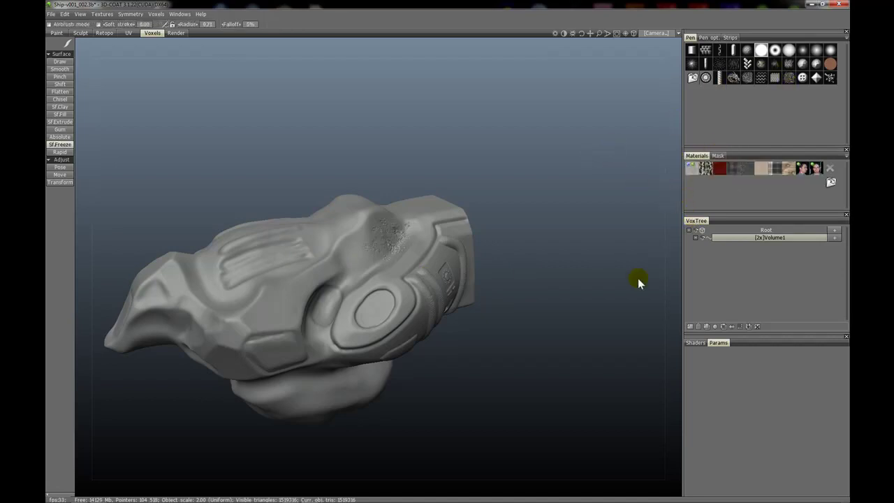
{"action": "middle_click_drag", "start_coordinate": [312, 256], "coordinate": [312, 264]}
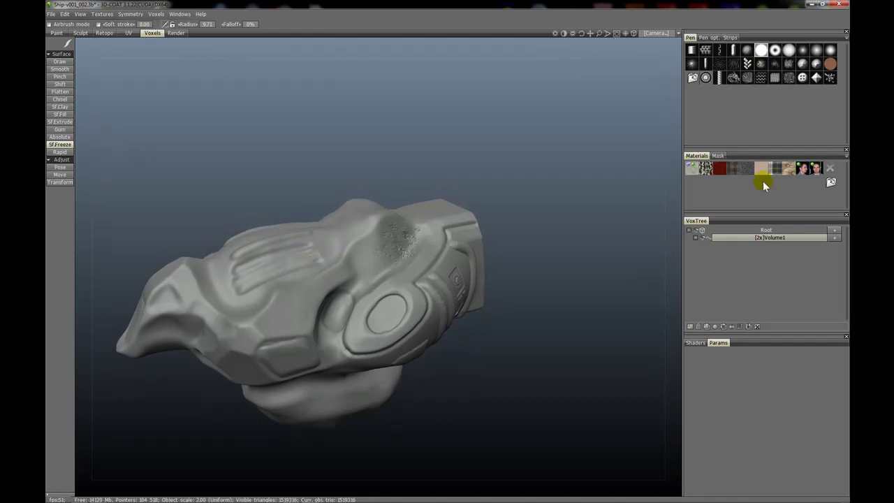
{"action": "left_click", "coordinate": [717, 156]}
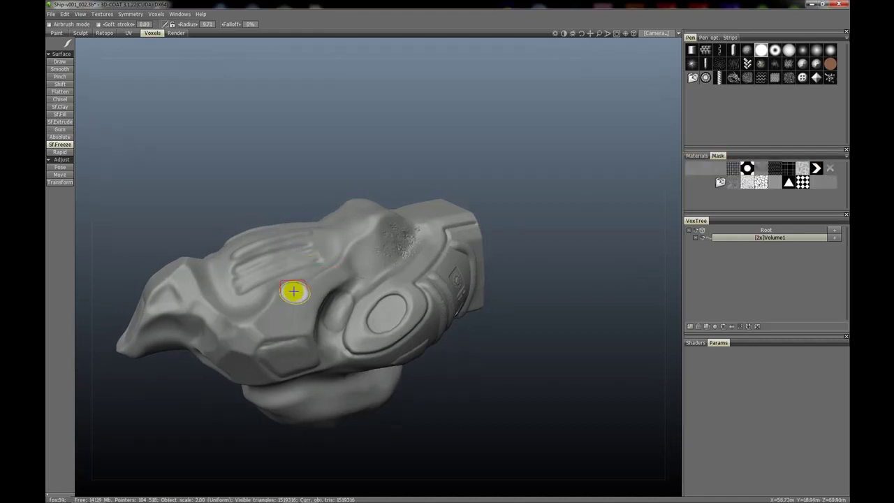
{"action": "middle_click_drag", "start_coordinate": [293, 291], "coordinate": [228, 235]}
{"action": "mouse_move", "coordinate": [289, 285]}
{"action": "middle_mouse_down"}
{"action": "mouse_move", "coordinate": [255, 269]}
{"action": "mouse_move", "coordinate": [291, 260]}
{"action": "middle_mouse_up"}
{"action": "right_click_drag", "start_coordinate": [290, 260], "coordinate": [666, 224], "text": "alt"}
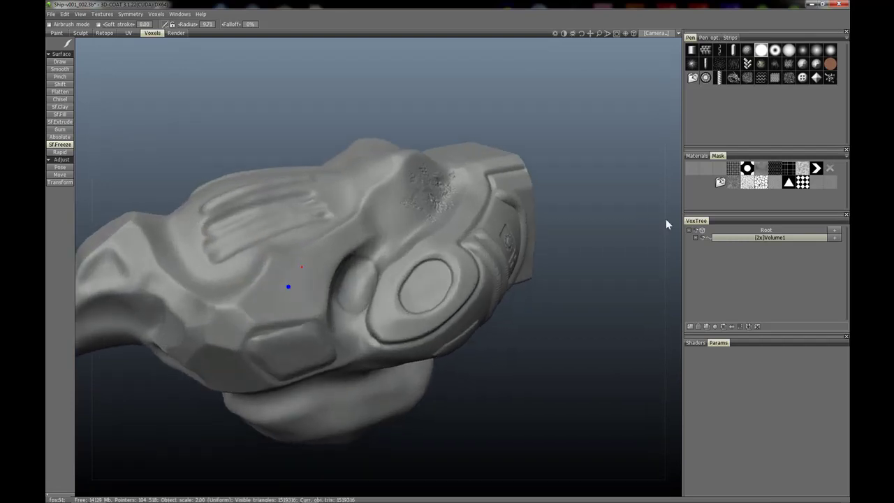
{"action": "left_click", "coordinate": [730, 182]}
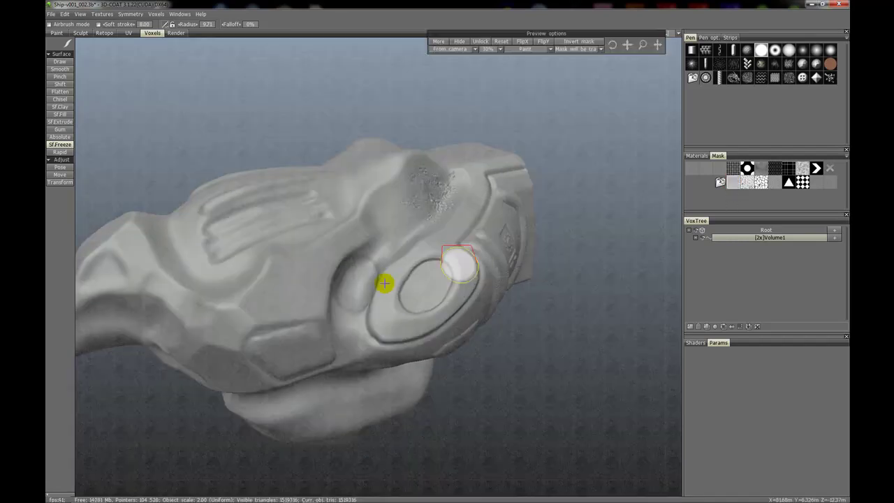
{"action": "middle_click_drag", "start_coordinate": [335, 289], "coordinate": [318, 243]}
{"action": "left_click_drag", "start_coordinate": [317, 244], "coordinate": [323, 253], "text": "alt"}
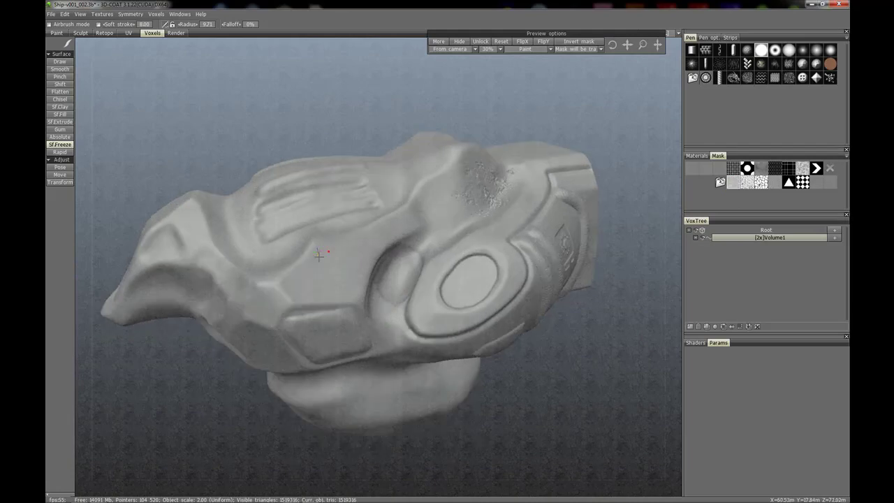
{"action": "middle_click_drag", "start_coordinate": [311, 250], "coordinate": [324, 265], "text": "alt"}
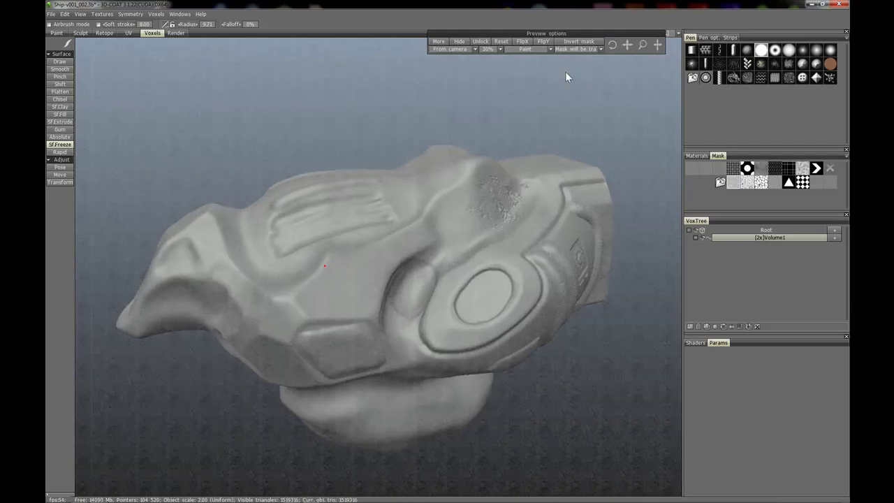
Step: Try the cracked mask and its neighbours, choose the mottled noise mask beside the white chevron, and invert it
{"action": "left_click", "coordinate": [763, 182]}
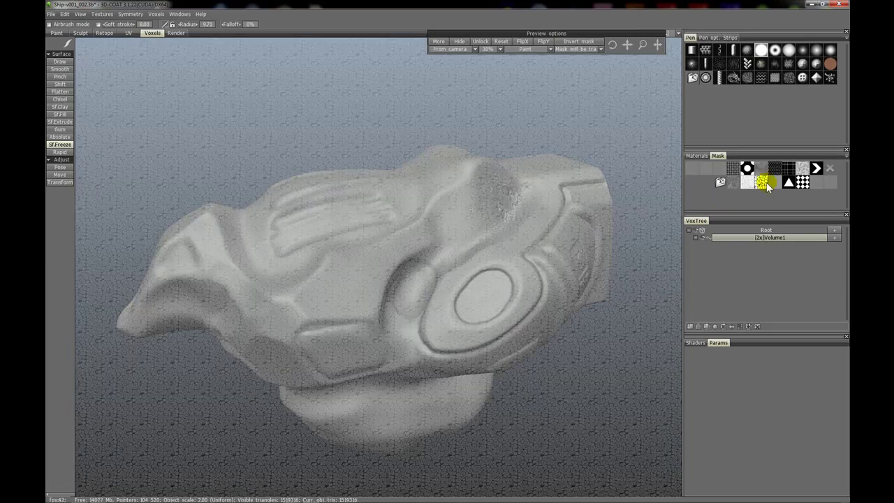
{"action": "left_click", "coordinate": [829, 182]}
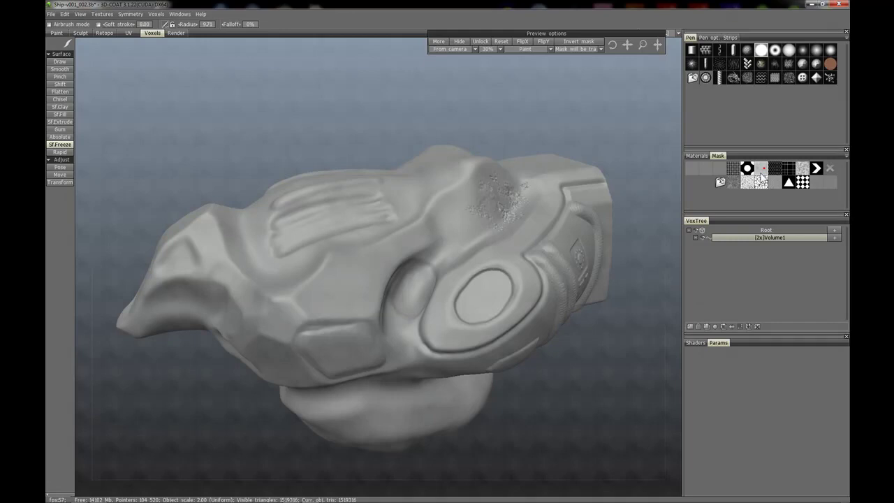
{"action": "left_click", "coordinate": [801, 170]}
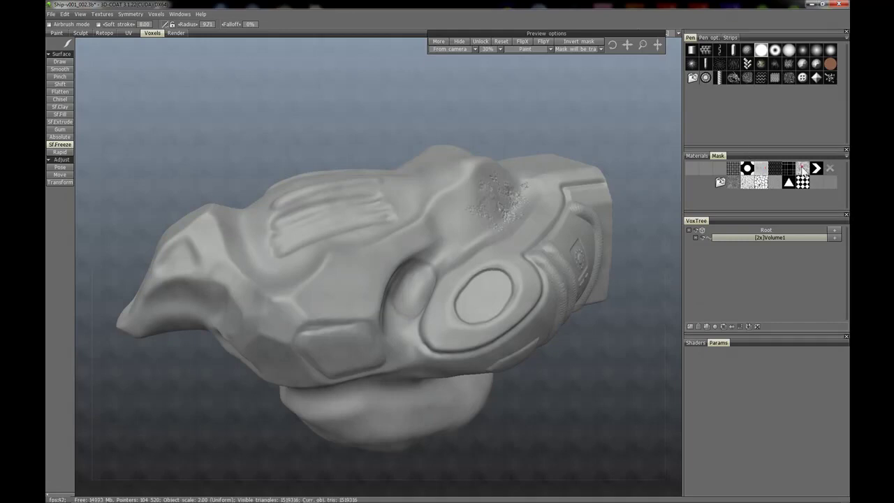
{"action": "left_click_drag", "start_coordinate": [309, 255], "coordinate": [316, 251], "text": "alt"}
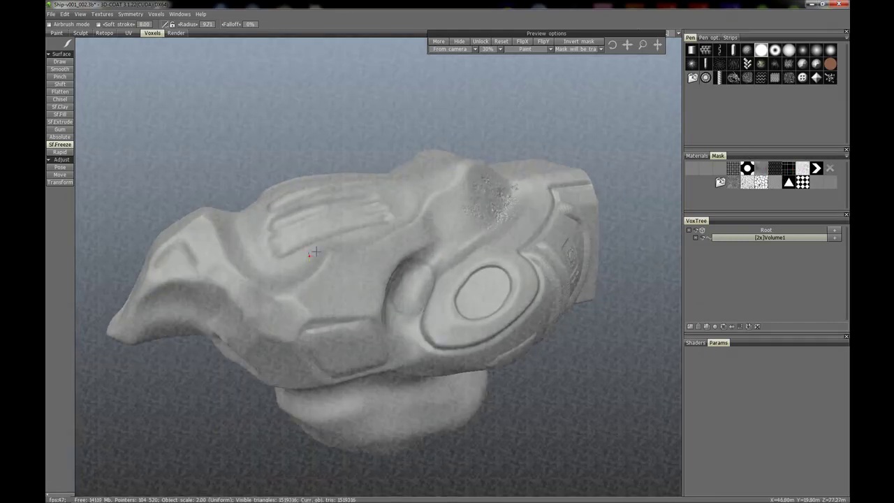
{"action": "left_click", "coordinate": [578, 43]}
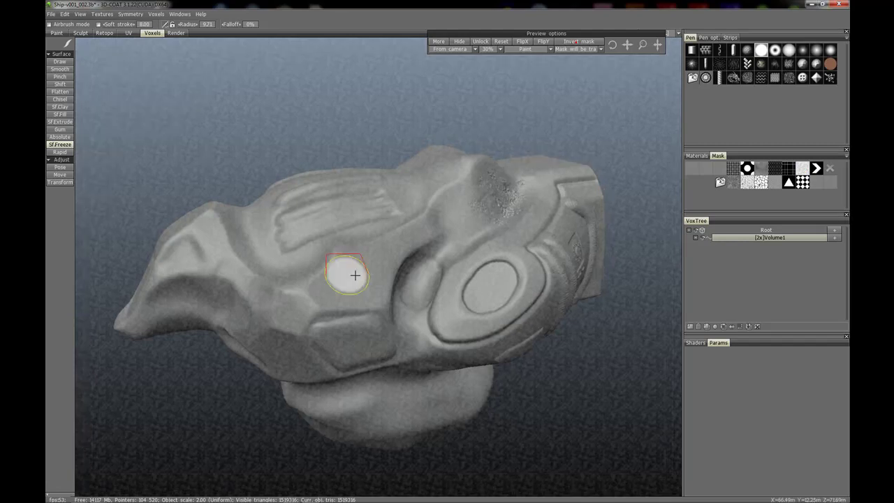
{"action": "left_click", "coordinate": [578, 42]}
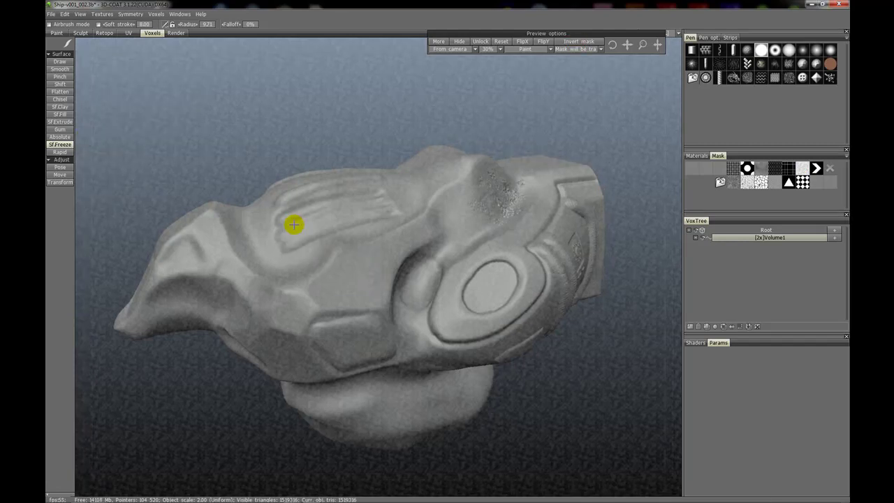
Step: Undo a hard-edged test dab, switch to the large soft round pen alpha, and freeze the flat hull panel through the mottled mask
{"action": "left_click", "coordinate": [356, 273]}
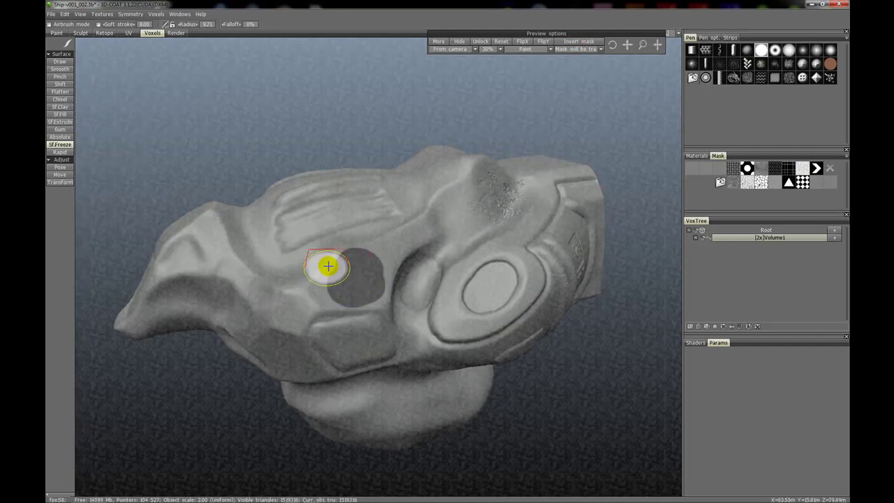
{"action": "key", "text": "ctrl+z"}
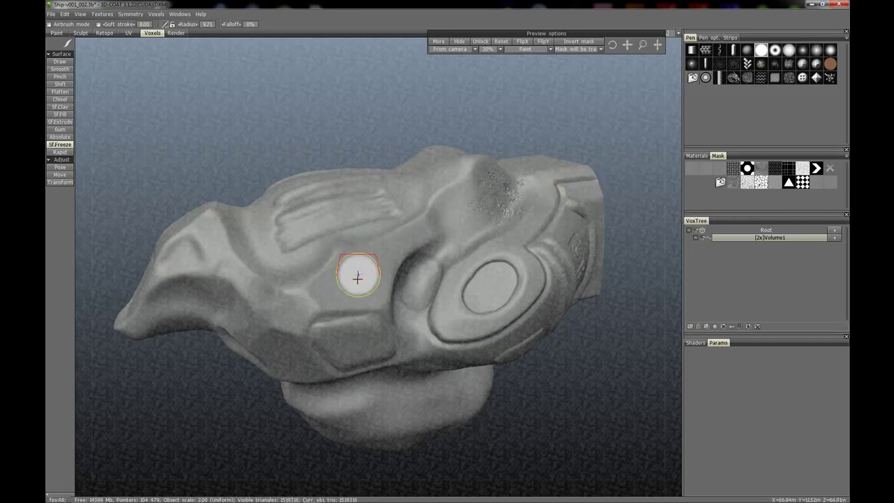
{"action": "left_click", "coordinate": [829, 49]}
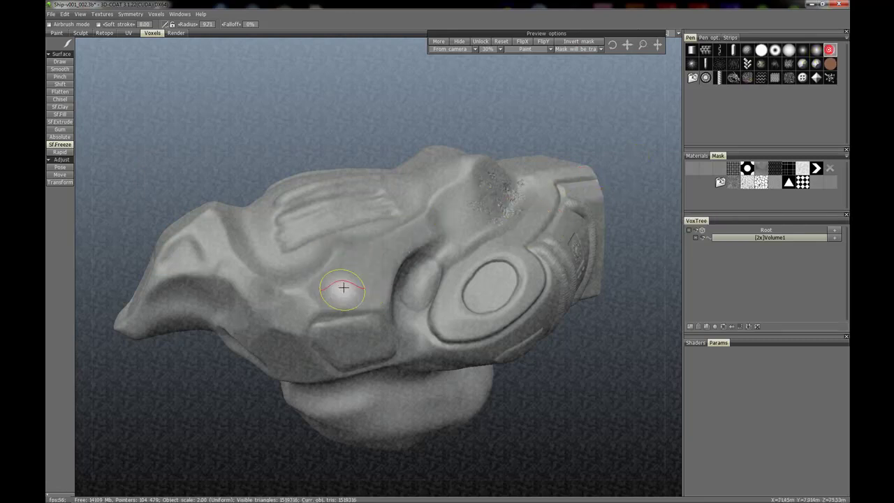
{"action": "left_click", "coordinate": [358, 275]}
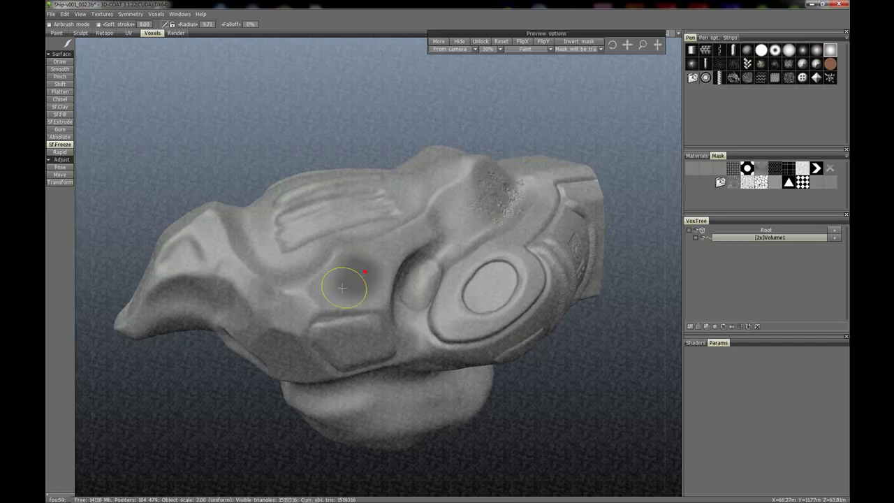
{"action": "mouse_move", "coordinate": [321, 292]}
{"action": "left_mouse_down"}
{"action": "mouse_move", "coordinate": [375, 256]}
{"action": "mouse_move", "coordinate": [359, 287]}
{"action": "left_mouse_up"}
{"action": "mouse_move", "coordinate": [289, 171]}
{"action": "left_mouse_down"}
{"action": "mouse_move", "coordinate": [363, 168]}
{"action": "mouse_move", "coordinate": [289, 174]}
{"action": "left_mouse_up"}
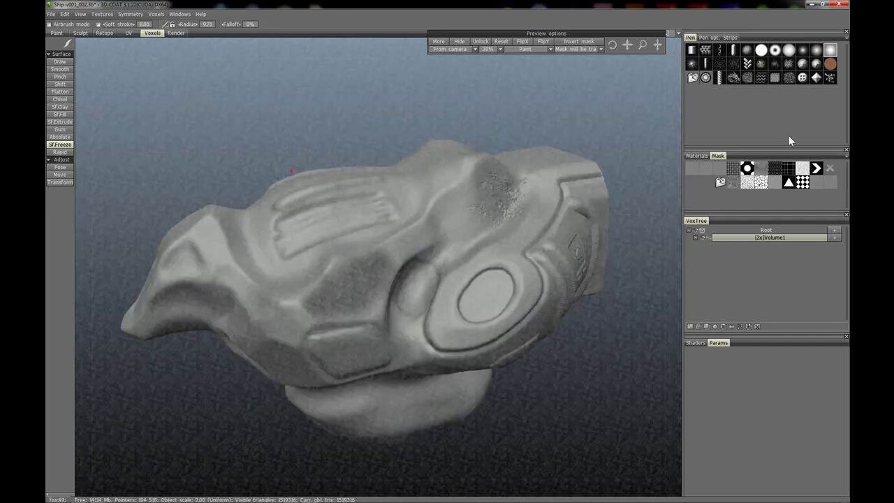
Step: Remove the active mask and examine the mottled frozen pattern on the flat hull panel up close
{"action": "left_click", "coordinate": [830, 172]}
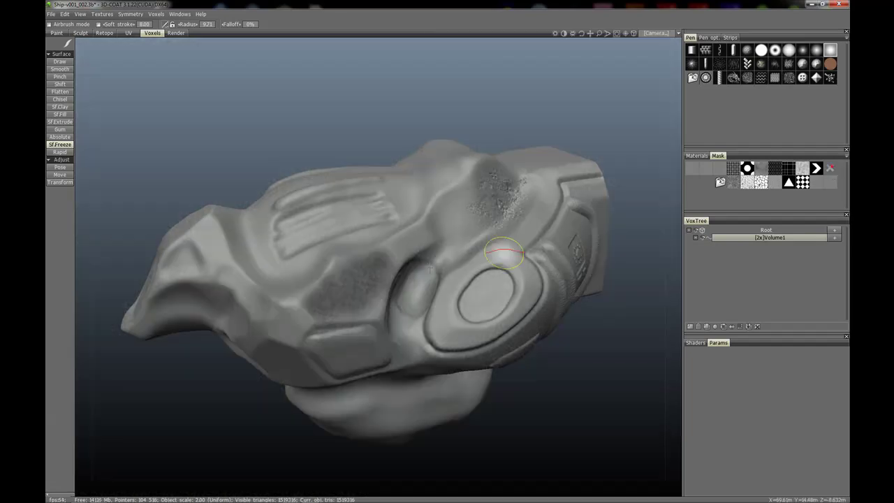
{"action": "middle_click_drag", "start_coordinate": [331, 264], "coordinate": [368, 229], "text": "alt"}
{"action": "left_click_drag", "start_coordinate": [368, 228], "coordinate": [360, 266], "text": "alt"}
{"action": "right_click_drag", "start_coordinate": [360, 266], "coordinate": [366, 228], "text": "alt"}
{"action": "left_click_drag", "start_coordinate": [366, 228], "coordinate": [365, 251], "text": "alt"}
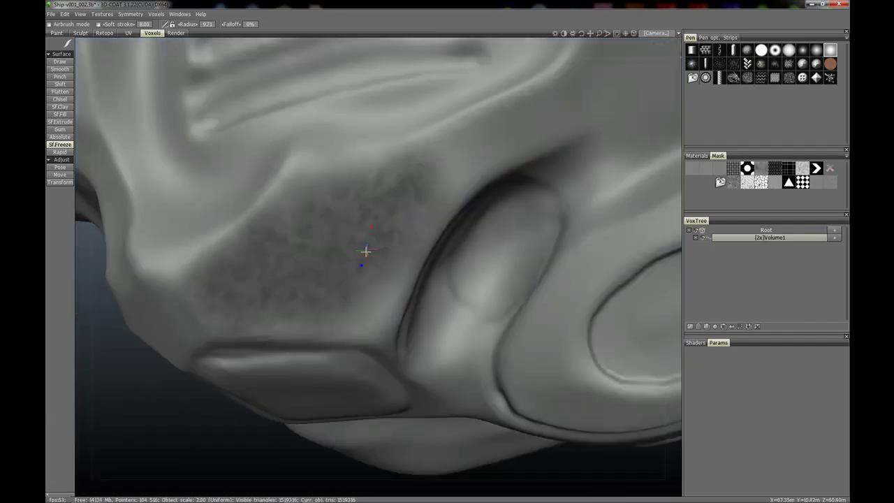
Step: Return to a view of the whole ship and invert the freeze on the hull
{"action": "right_click_drag", "start_coordinate": [363, 256], "coordinate": [361, 279], "text": "alt"}
{"action": "left_click_drag", "start_coordinate": [361, 279], "coordinate": [127, 143], "text": "alt"}
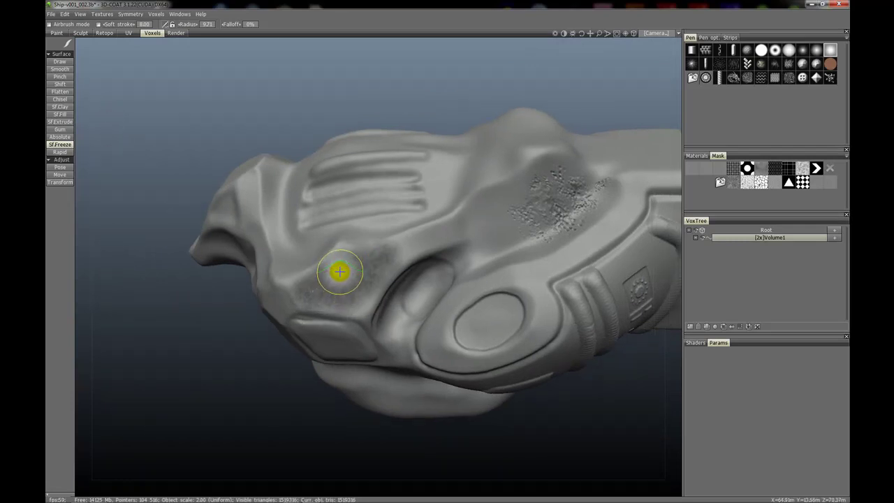
{"action": "mouse_move", "coordinate": [329, 286]}
{"action": "right_mouse_down"}
{"action": "mouse_move", "coordinate": [325, 279]}
{"action": "mouse_move", "coordinate": [383, 252]}
{"action": "mouse_move", "coordinate": [365, 253]}
{"action": "mouse_move", "coordinate": [372, 260]}
{"action": "right_mouse_up"}
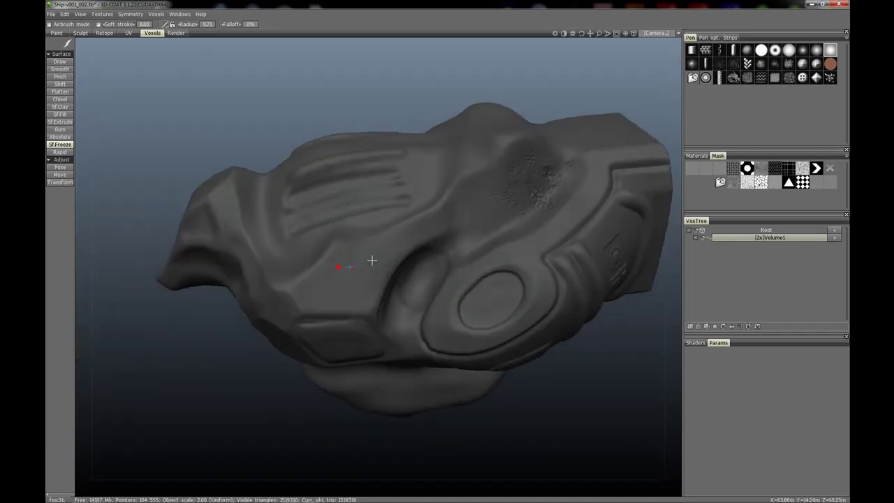
Step: Choose the mottled noise mask, undo the solid test dab, and erase the freeze from the flat hull panel through the mask
{"action": "left_click", "coordinate": [802, 170]}
{"action": "mouse_move", "coordinate": [338, 279]}
{"action": "right_mouse_down"}
{"action": "mouse_move", "coordinate": [345, 261]}
{"action": "mouse_move", "coordinate": [351, 279]}
{"action": "mouse_move", "coordinate": [360, 267]}
{"action": "right_mouse_up"}
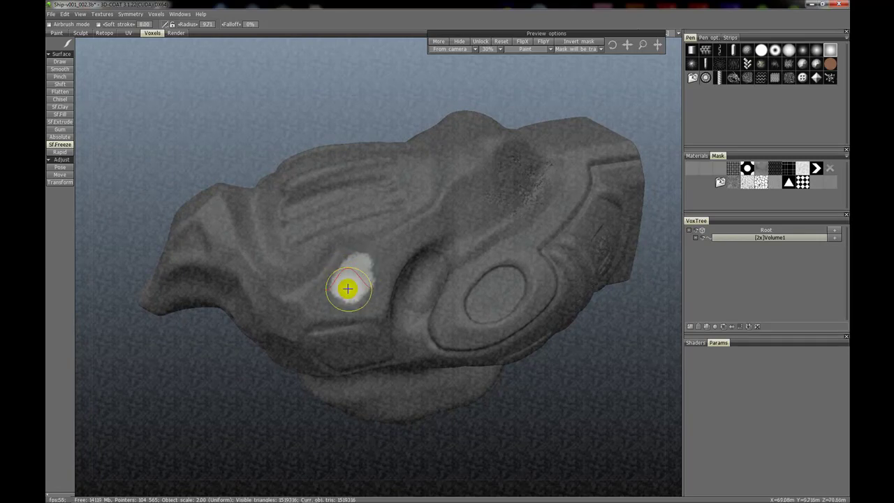
{"action": "key", "text": "ctrl+z"}
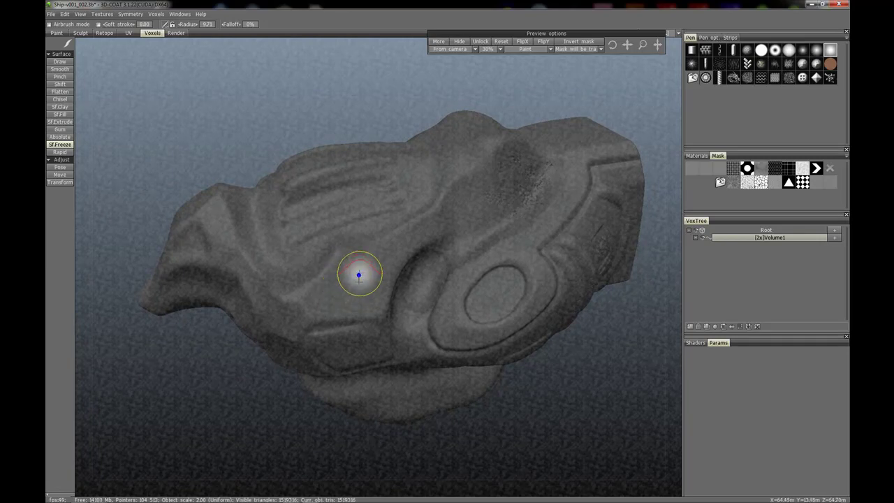
{"action": "mouse_move", "coordinate": [372, 270]}
{"action": "left_mouse_down"}
{"action": "mouse_move", "coordinate": [329, 301]}
{"action": "mouse_move", "coordinate": [325, 287]}
{"action": "mouse_move", "coordinate": [366, 294]}
{"action": "mouse_move", "coordinate": [405, 240]}
{"action": "left_mouse_up"}
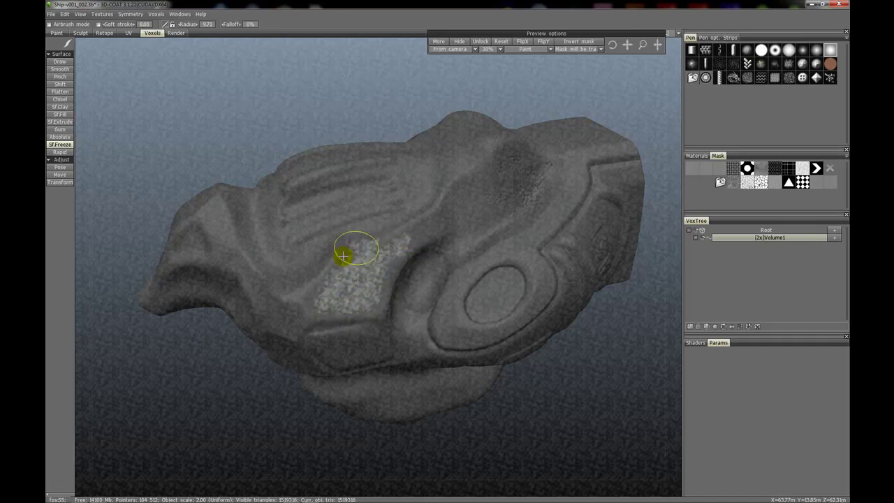
{"action": "left_click_drag", "start_coordinate": [343, 256], "coordinate": [367, 243]}
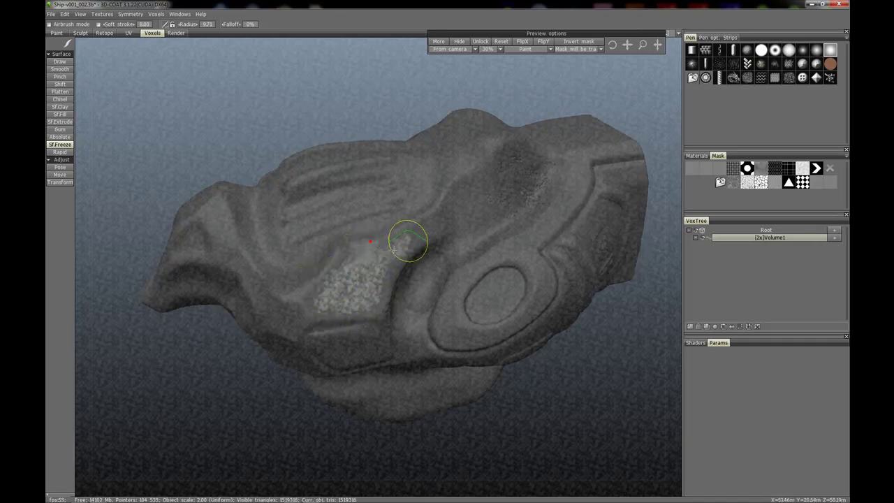
Step: Erase more of the freeze across the flat hull panel through the mottled mask from a slightly different viewing angle
{"action": "left_click_drag", "start_coordinate": [320, 304], "coordinate": [304, 318], "text": "alt"}
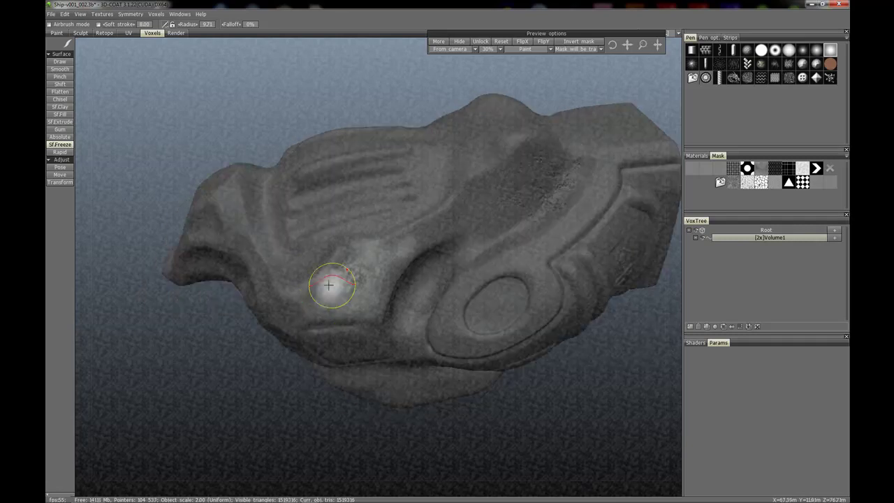
{"action": "mouse_move", "coordinate": [332, 287]}
{"action": "left_mouse_down"}
{"action": "mouse_move", "coordinate": [310, 292]}
{"action": "mouse_move", "coordinate": [322, 273]}
{"action": "mouse_move", "coordinate": [405, 247]}
{"action": "left_mouse_up"}
{"action": "left_click", "coordinate": [368, 299]}
{"action": "left_click", "coordinate": [383, 268]}
{"action": "mouse_move", "coordinate": [337, 306]}
{"action": "left_mouse_down"}
{"action": "mouse_move", "coordinate": [333, 299]}
{"action": "mouse_move", "coordinate": [370, 297]}
{"action": "left_mouse_up"}
{"action": "mouse_move", "coordinate": [373, 252]}
{"action": "left_mouse_down"}
{"action": "mouse_move", "coordinate": [405, 256]}
{"action": "mouse_move", "coordinate": [412, 240]}
{"action": "mouse_move", "coordinate": [298, 298]}
{"action": "left_mouse_up"}
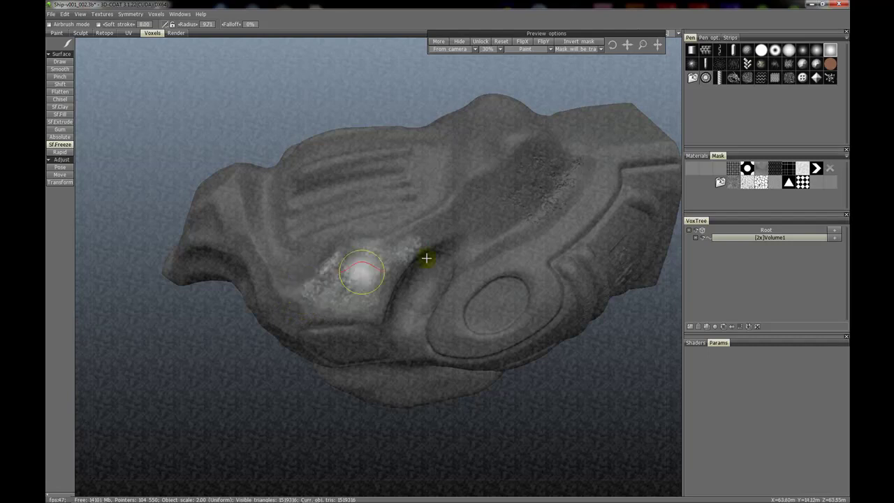
Step: Remove the active mask and switch to the surface Draw tool with a radius of 11
{"action": "left_click", "coordinate": [830, 172]}
{"action": "left_click_drag", "start_coordinate": [406, 242], "coordinate": [317, 215], "text": "alt"}
{"action": "left_click", "coordinate": [62, 63]}
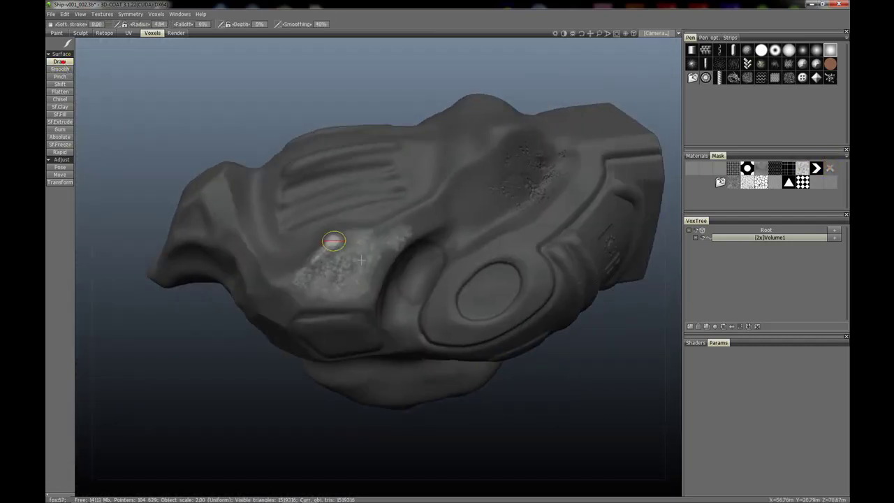
{"action": "right_click_drag", "start_coordinate": [356, 267], "coordinate": [370, 268]}
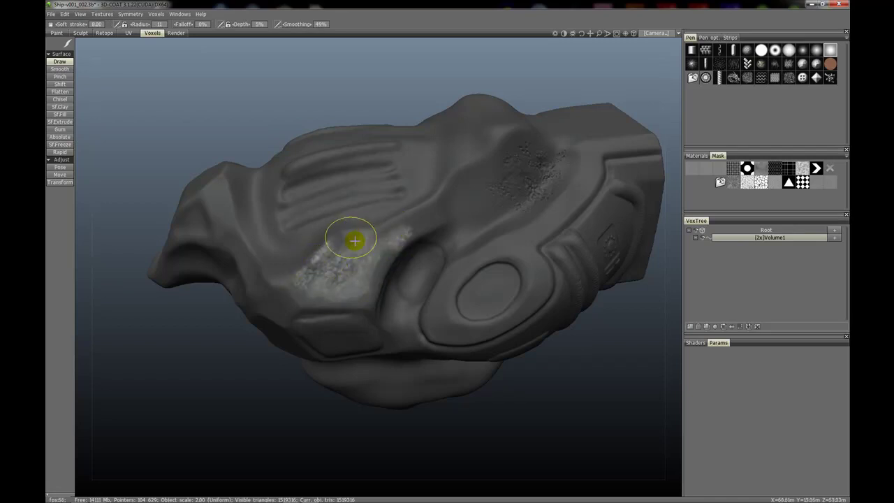
Step: Set the Draw depth to 15% and sculpt raised detail over the unfrozen patches of the flat hull panel
{"action": "left_click_drag", "start_coordinate": [310, 287], "coordinate": [330, 261], "text": "alt"}
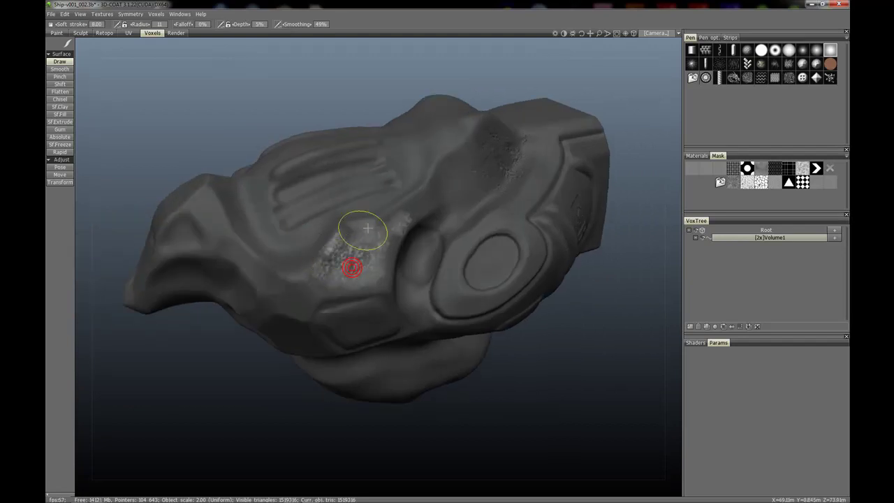
{"action": "right_click_drag", "start_coordinate": [384, 231], "coordinate": [387, 231]}
{"action": "mouse_move", "coordinate": [400, 223]}
{"action": "left_mouse_down"}
{"action": "mouse_move", "coordinate": [367, 242]}
{"action": "mouse_move", "coordinate": [352, 231]}
{"action": "mouse_move", "coordinate": [301, 249]}
{"action": "left_mouse_up"}
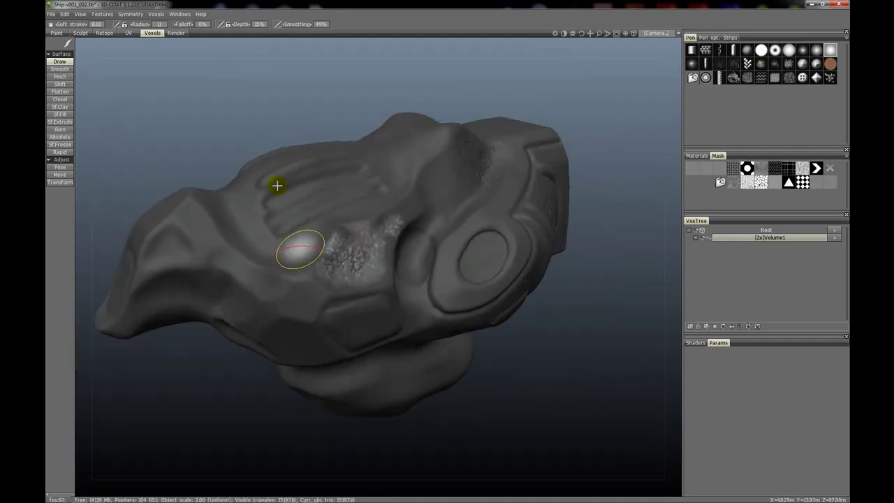
Step: Clear the freeze from the whole hull and examine the sculpted texture on the flat panel
{"action": "mouse_move", "coordinate": [357, 197]}
{"action": "left_mouse_down", "text": "alt"}
{"action": "mouse_move", "coordinate": [305, 215]}
{"action": "mouse_move", "coordinate": [335, 210]}
{"action": "left_mouse_up", "text": "alt"}
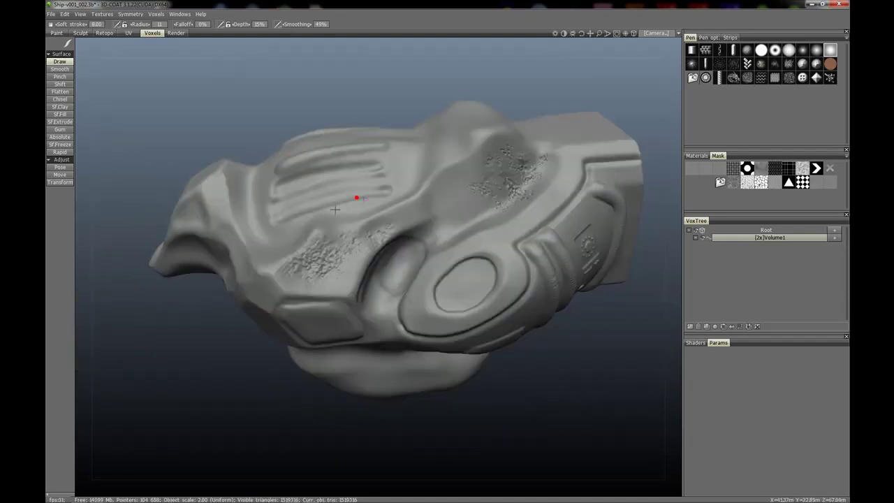
{"action": "middle_click_drag", "start_coordinate": [334, 209], "coordinate": [194, 203]}
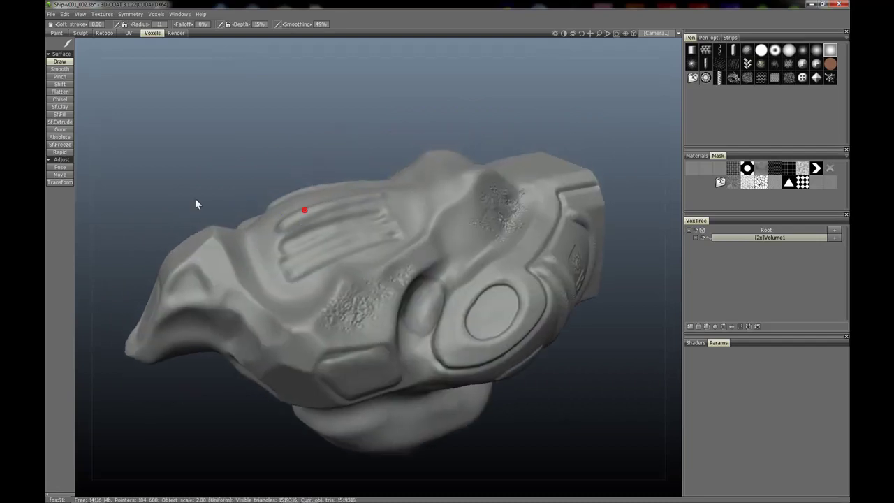
{"action": "left_click", "coordinate": [104, 161]}
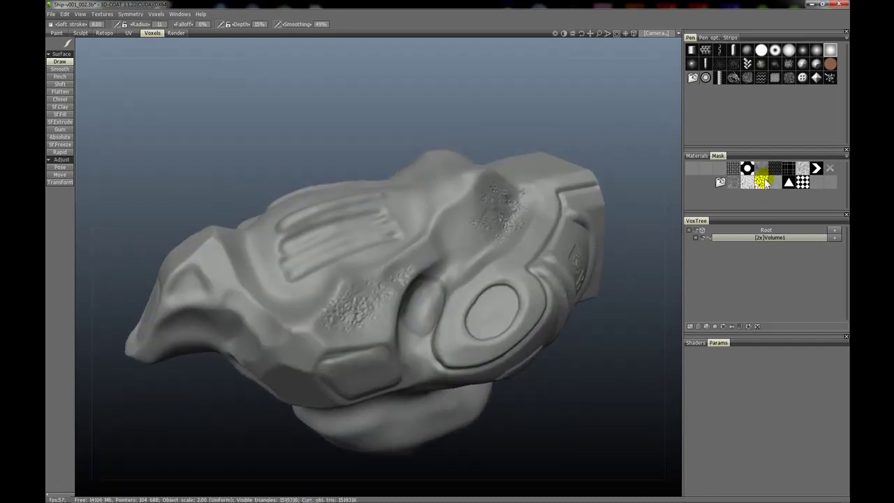